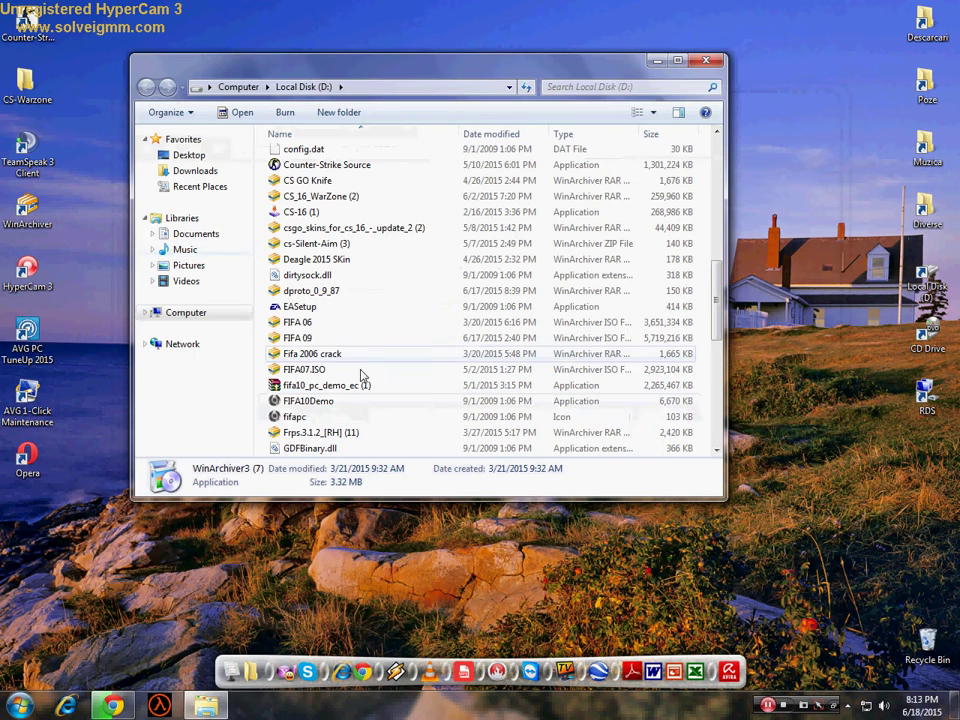
- Open FIFA07.ISO in WinArchiver and continue past the unregistered-version reminder
left_click(300, 369)
double_click(300, 369)
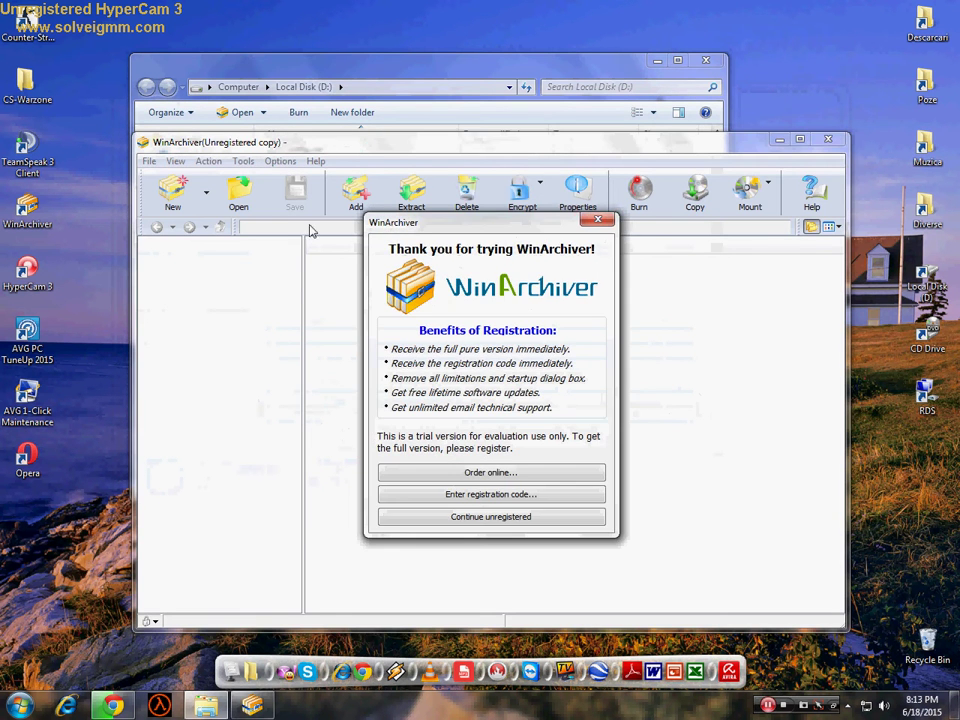
left_click(597, 219)
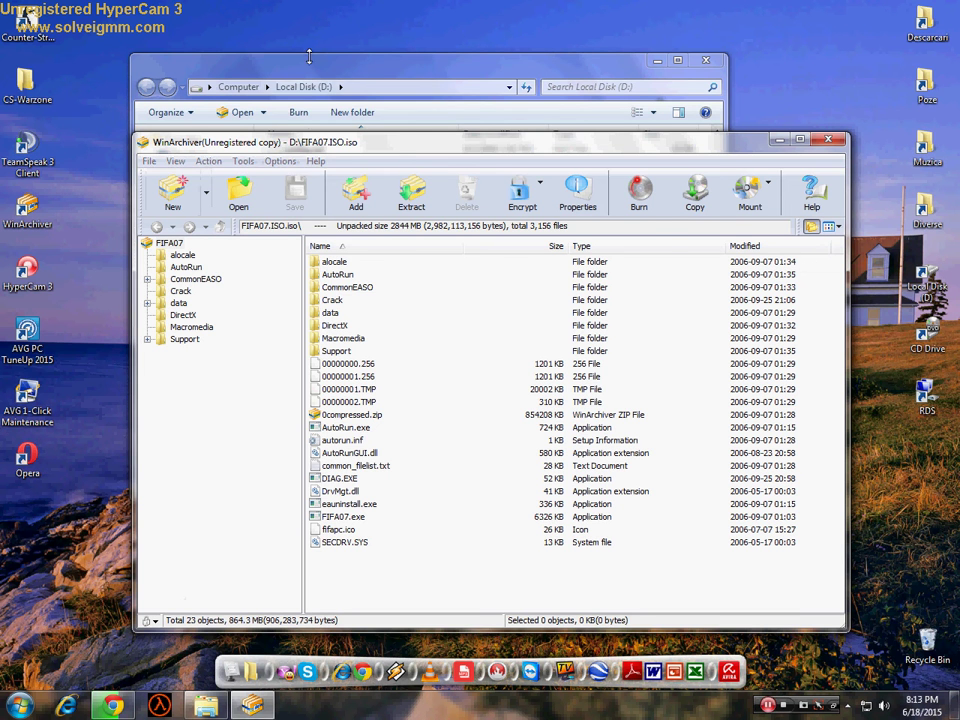
- Return to the Local Disk (D:) file list and minimize that window
left_click(235, 63)
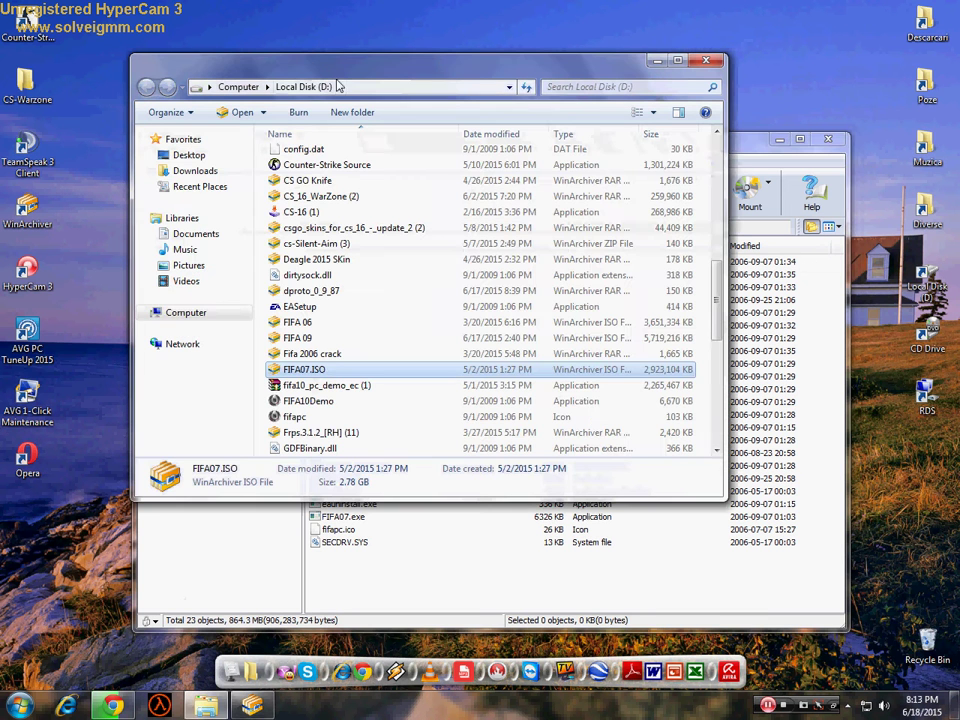
left_click(750, 145)
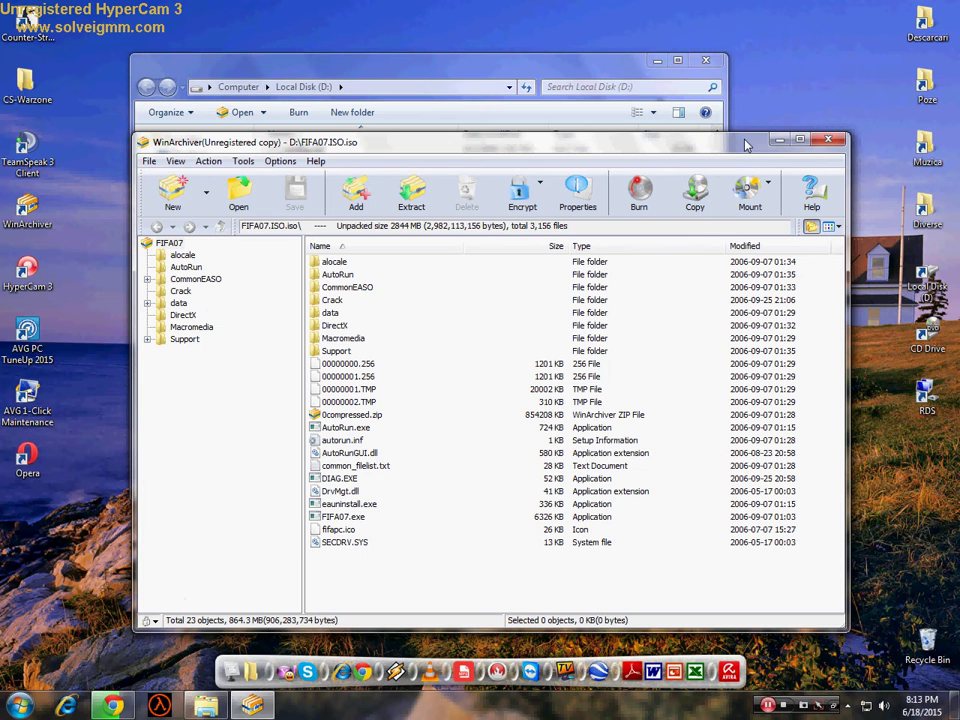
left_click(378, 60)
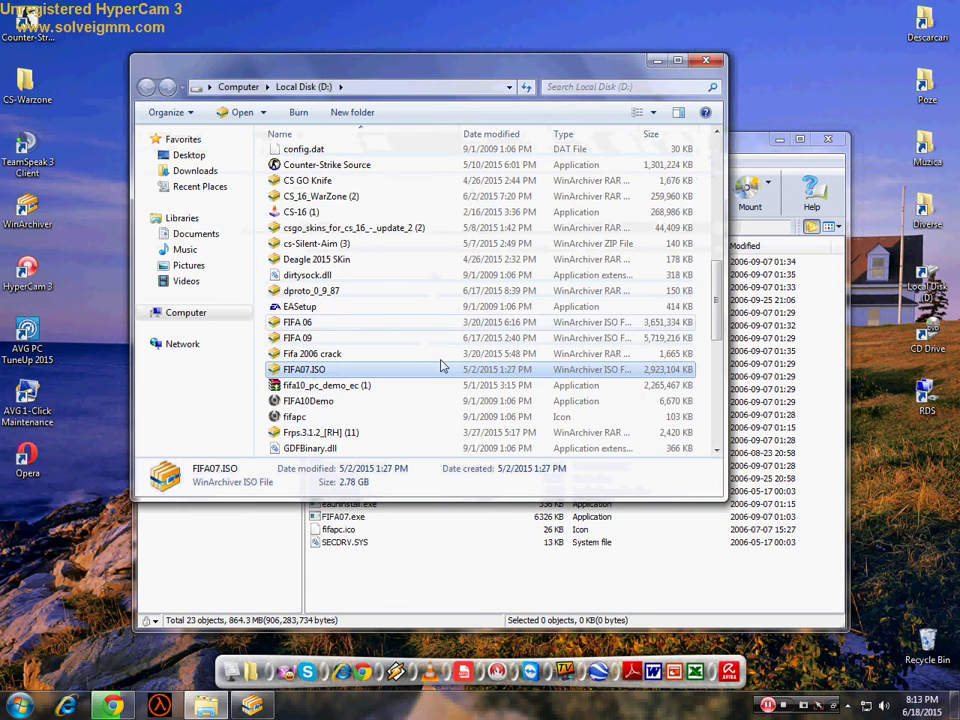
scroll(318, 385, "down", 8)
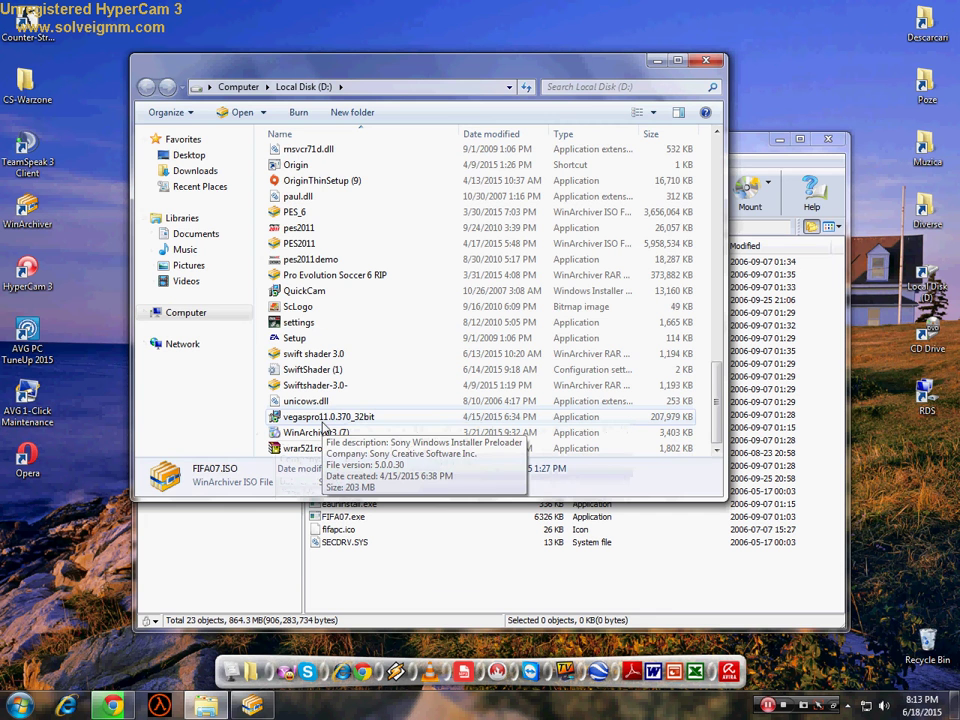
left_click(658, 62)
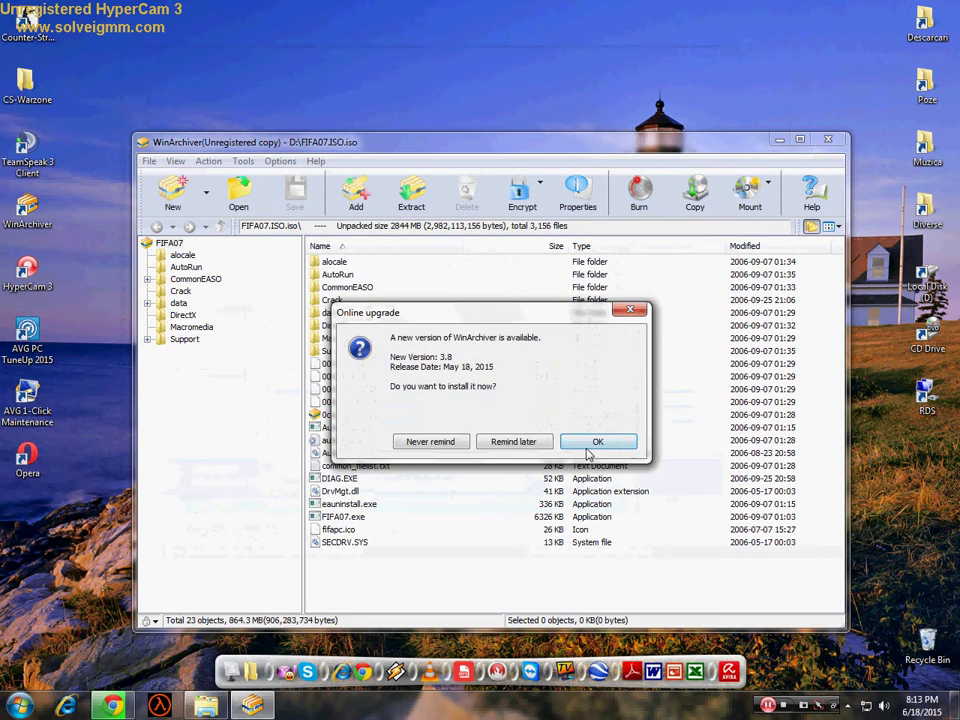
- Choose Never remind on the upgrade prompt and mount FIFA07.ISO as drive F:
left_click(453, 442)
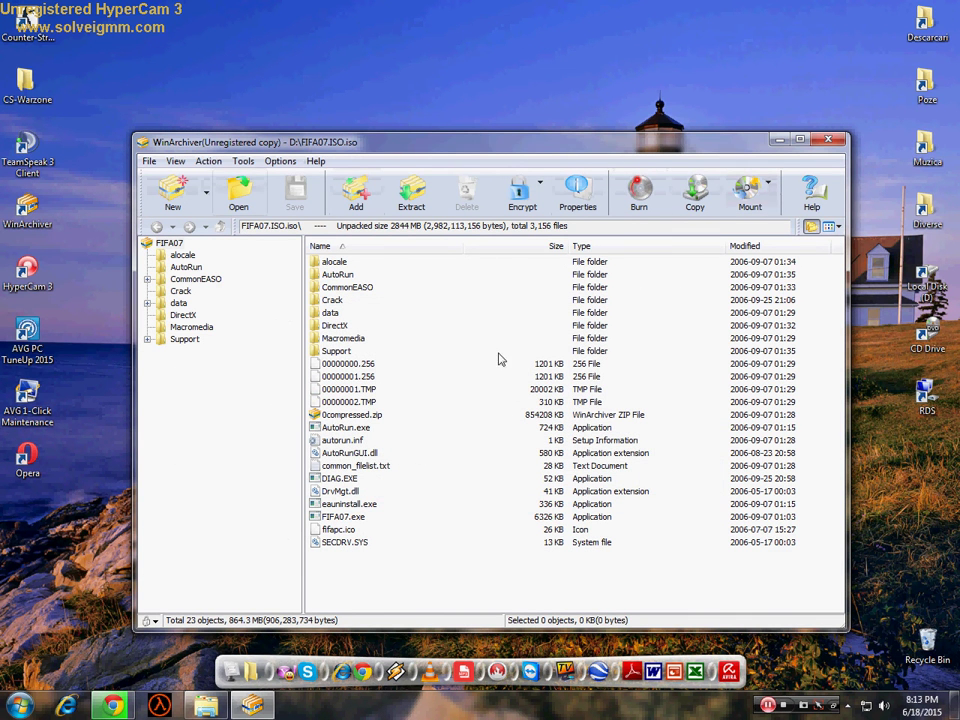
left_click(750, 190)
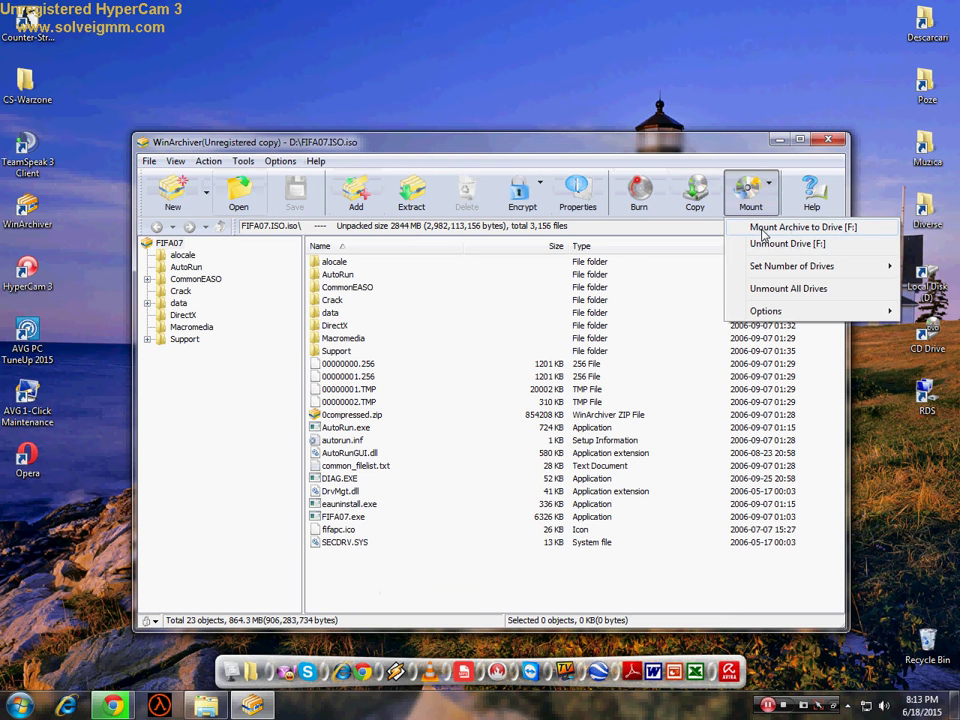
left_click(764, 229)
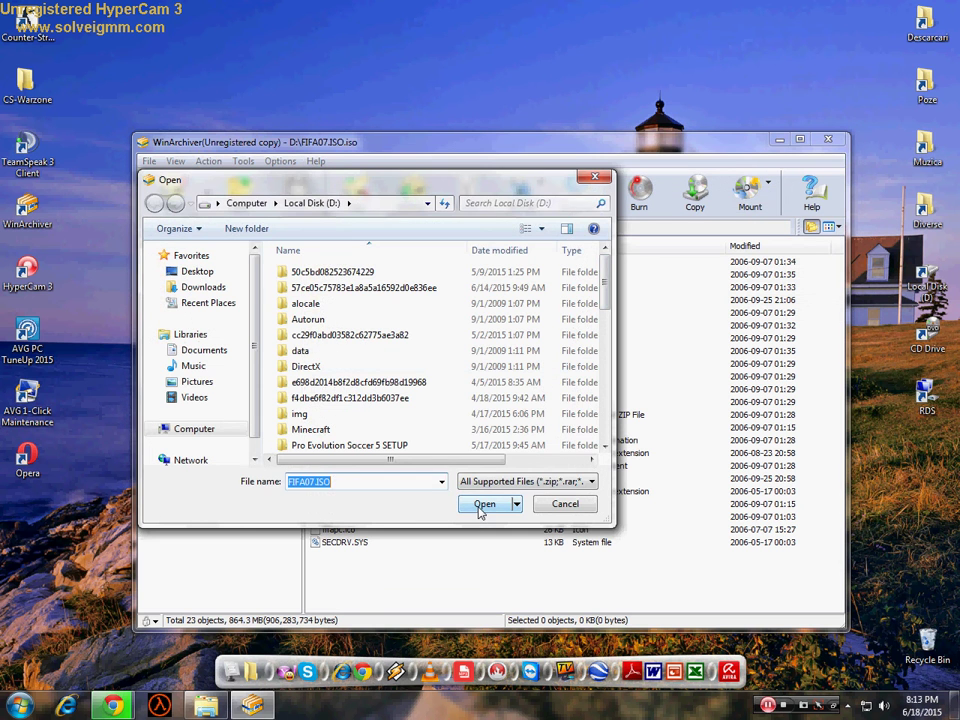
left_click(483, 508)
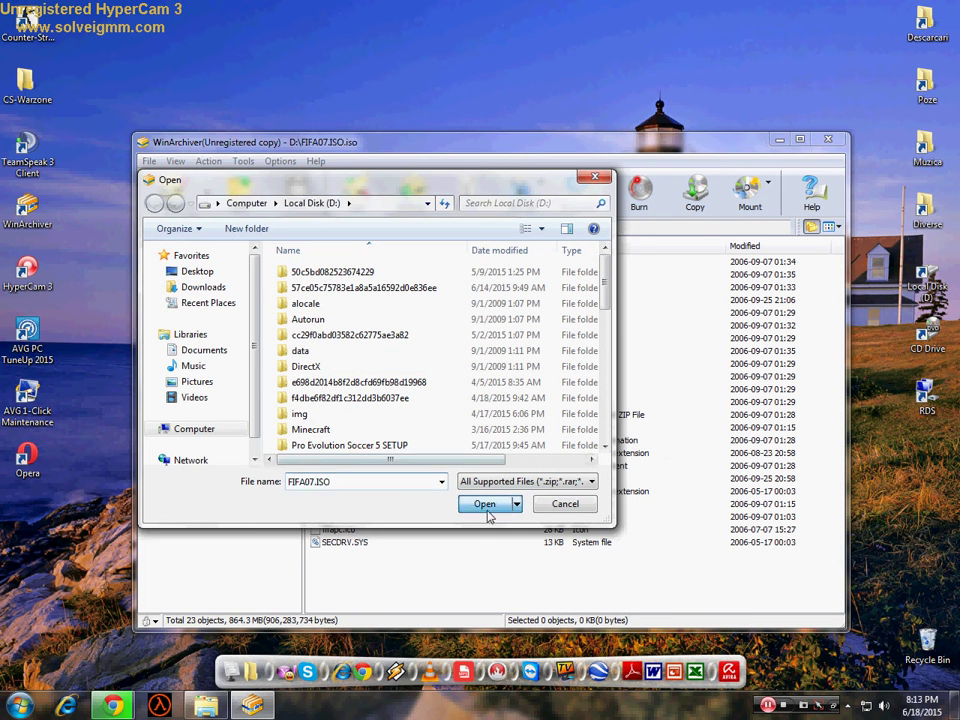
key("super")
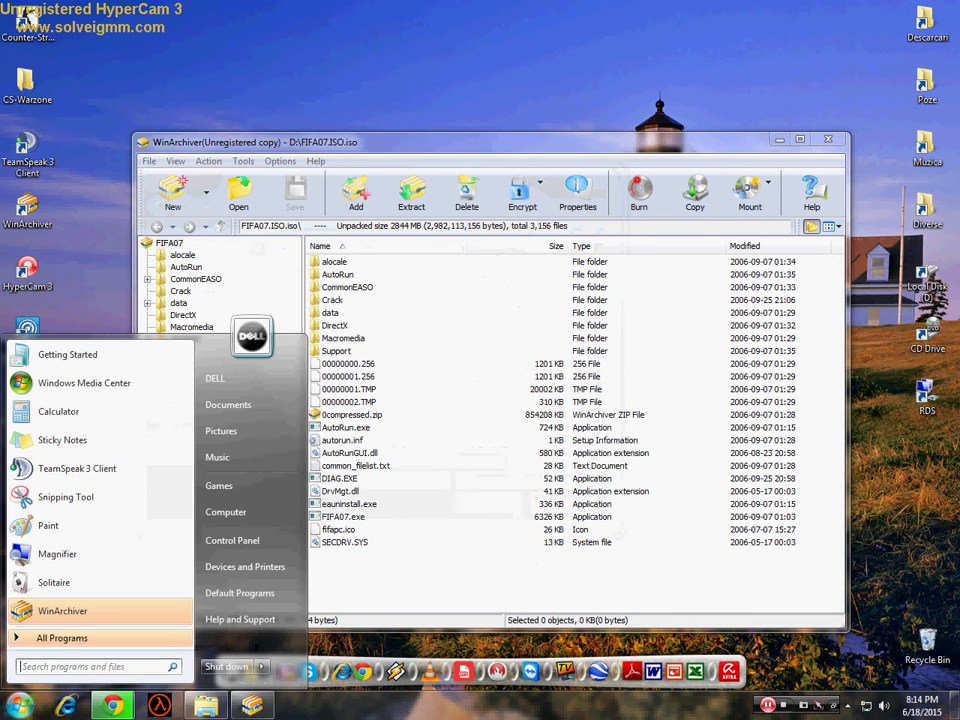
- Launch FIFA 07 setup from CD Drive (F:), then close the Computer and WinArchiver windows
left_click(228, 523)
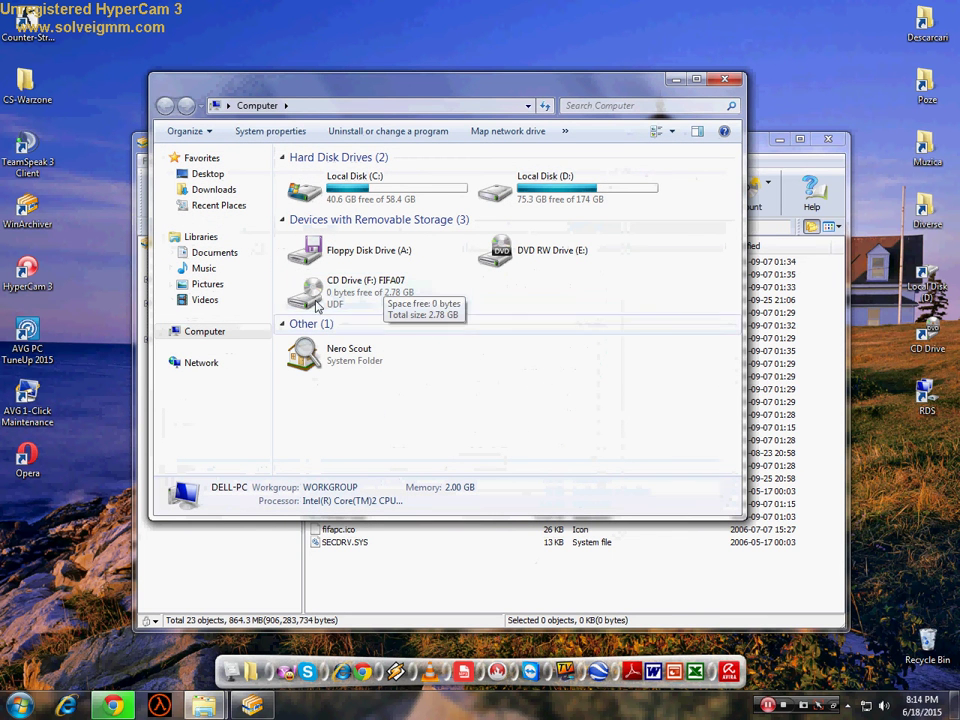
left_click(325, 300)
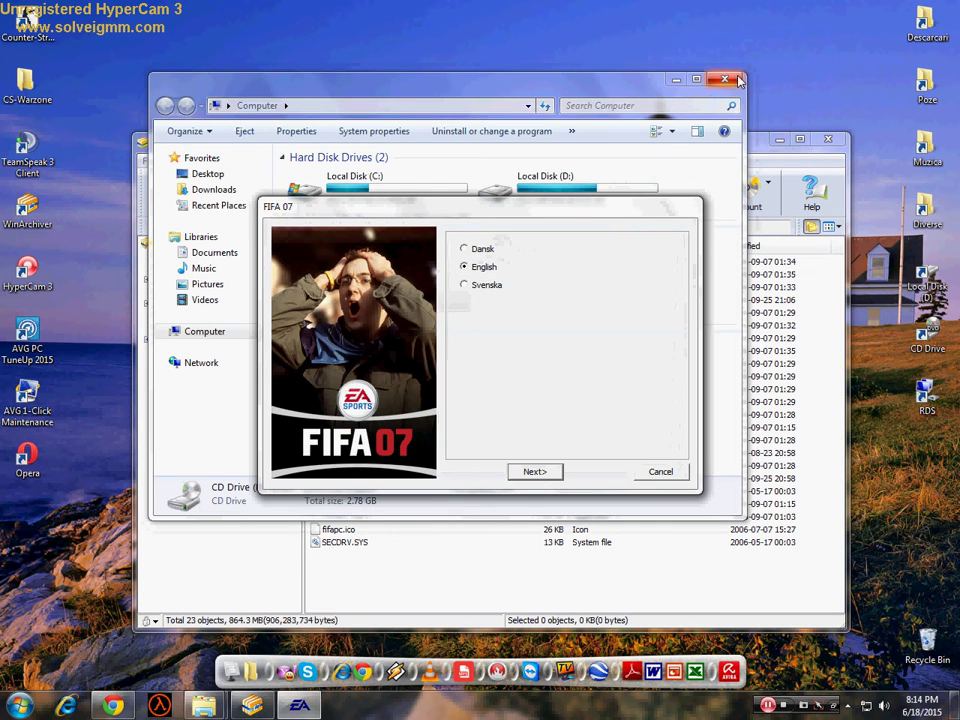
left_click(724, 78)
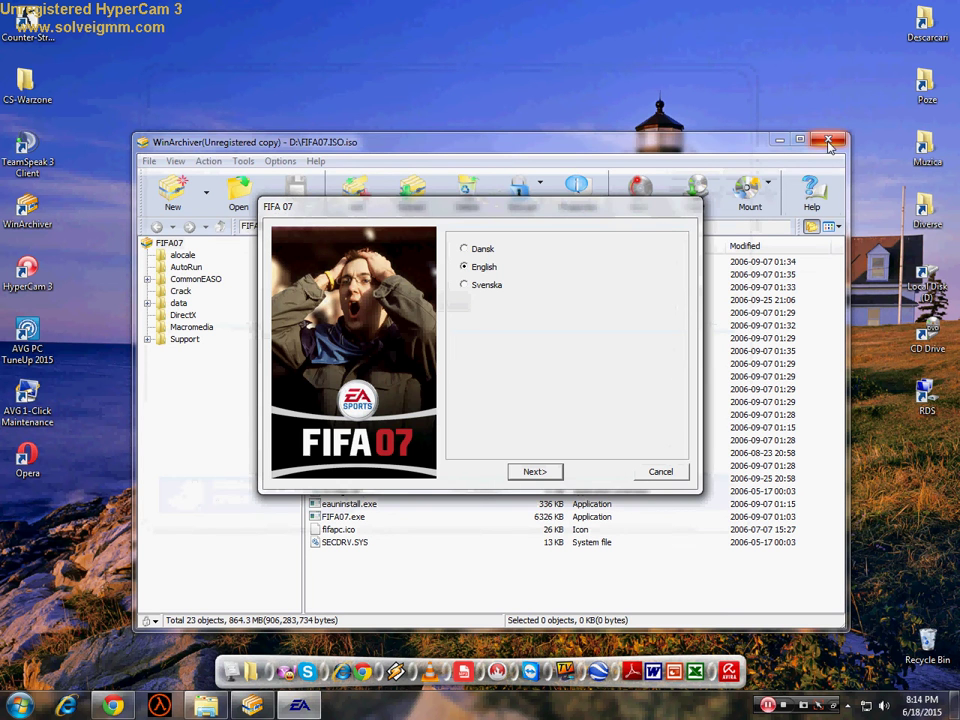
left_click(776, 149)
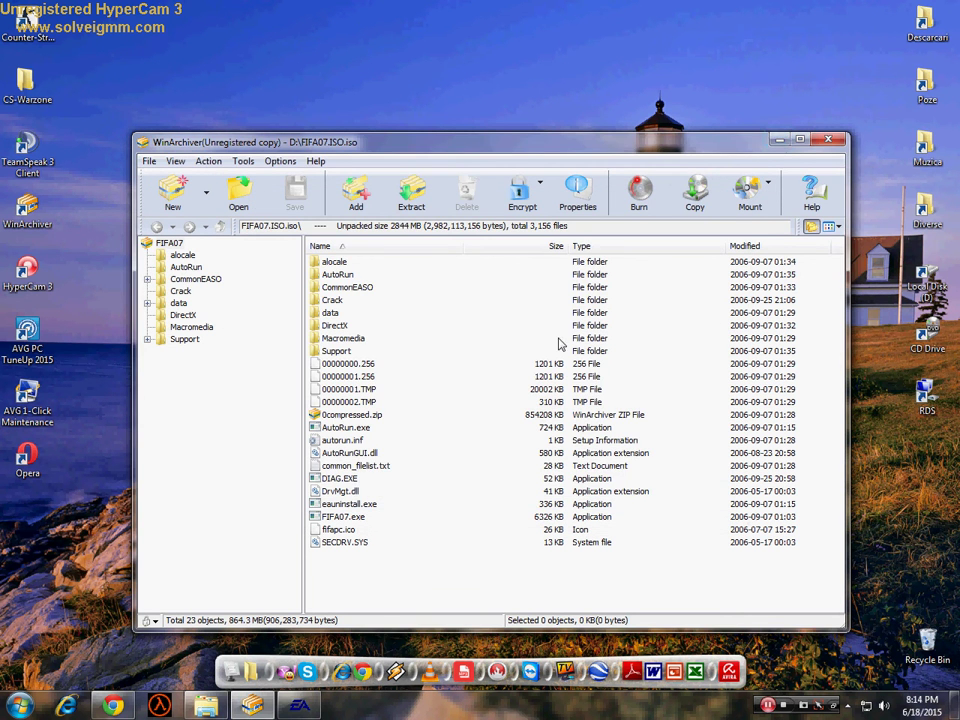
left_click(826, 139)
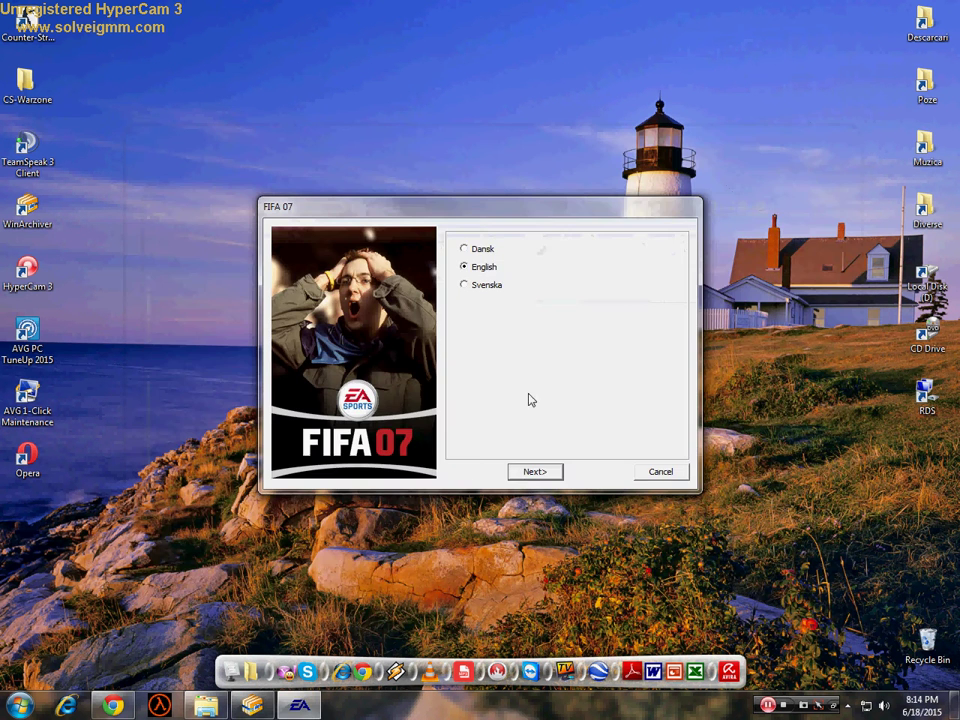
- Continue setup in English, accept the close-programs warning, and reach the empty CD key boxes
left_click(530, 471)
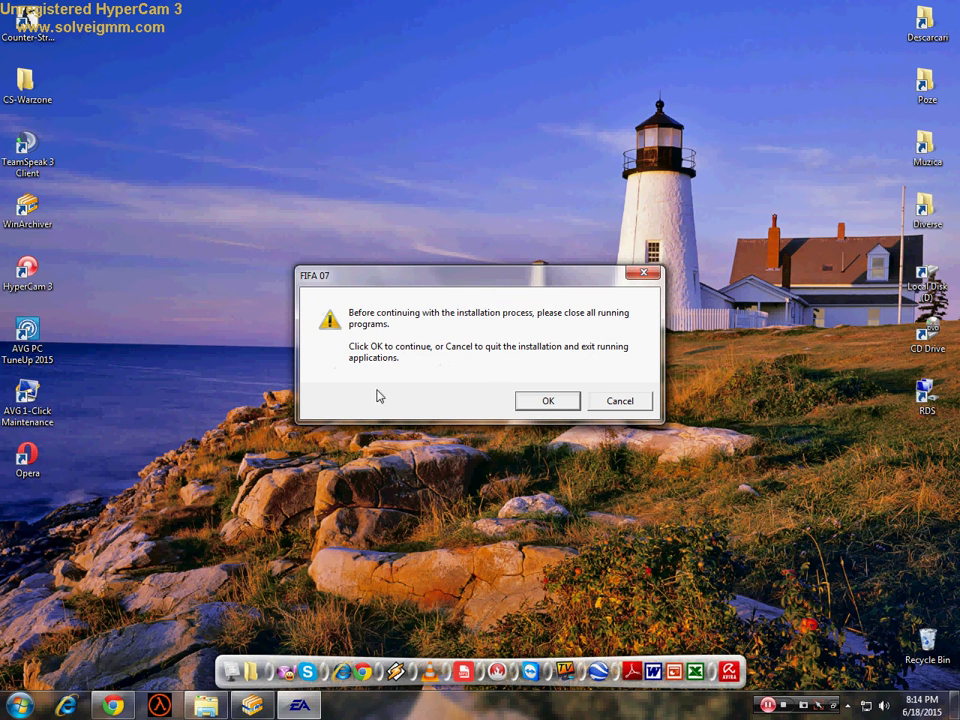
left_click(548, 404)
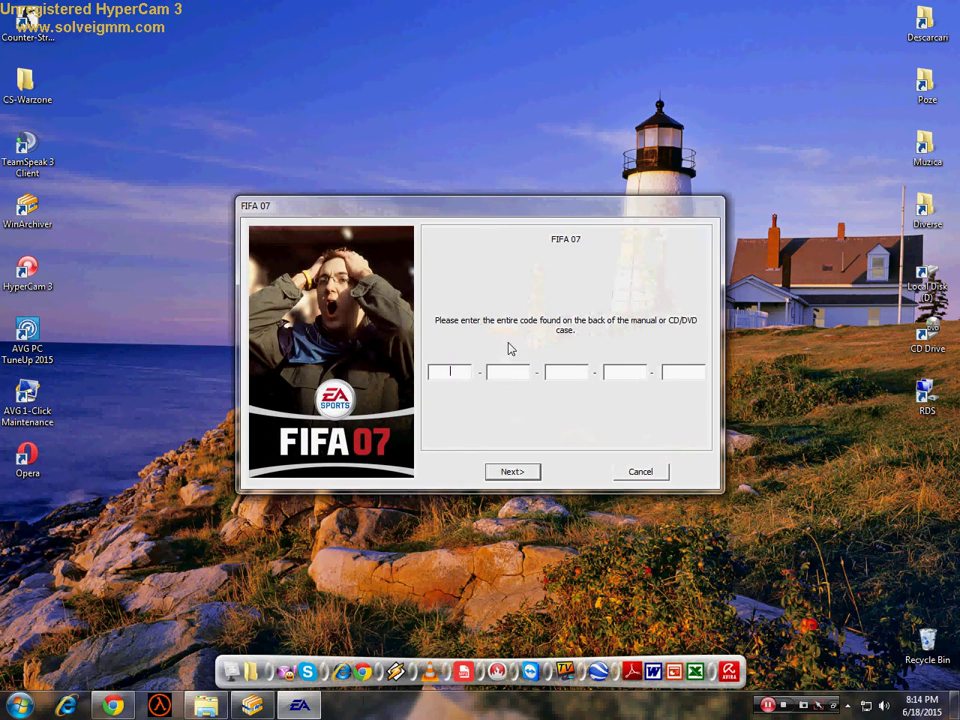
left_click(562, 376)
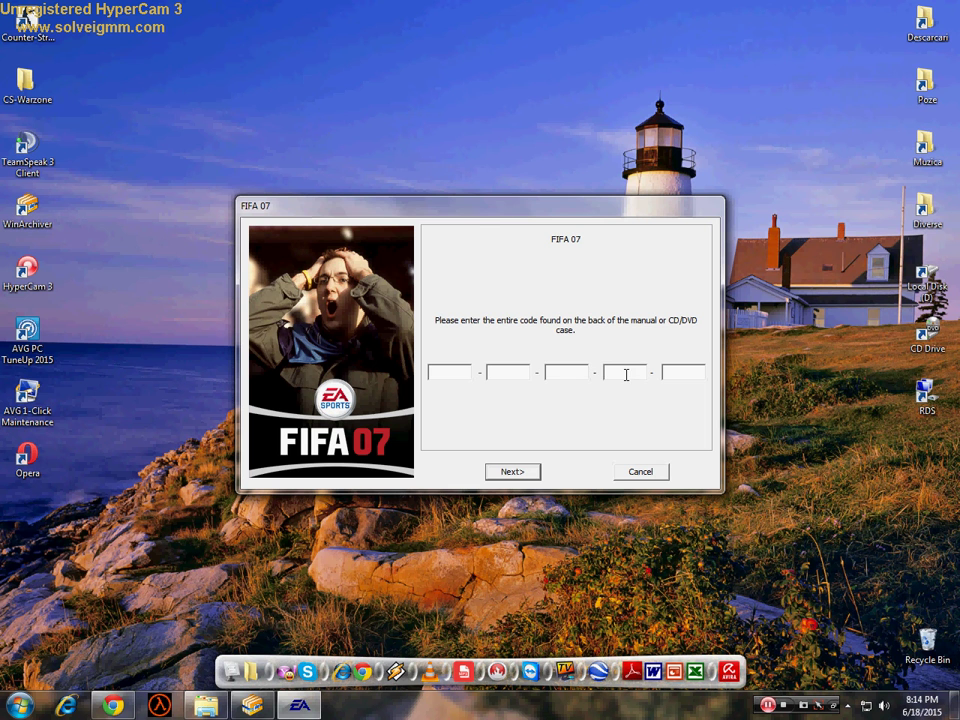
left_click(555, 371)
left_click(450, 371)
left_click(113, 705)
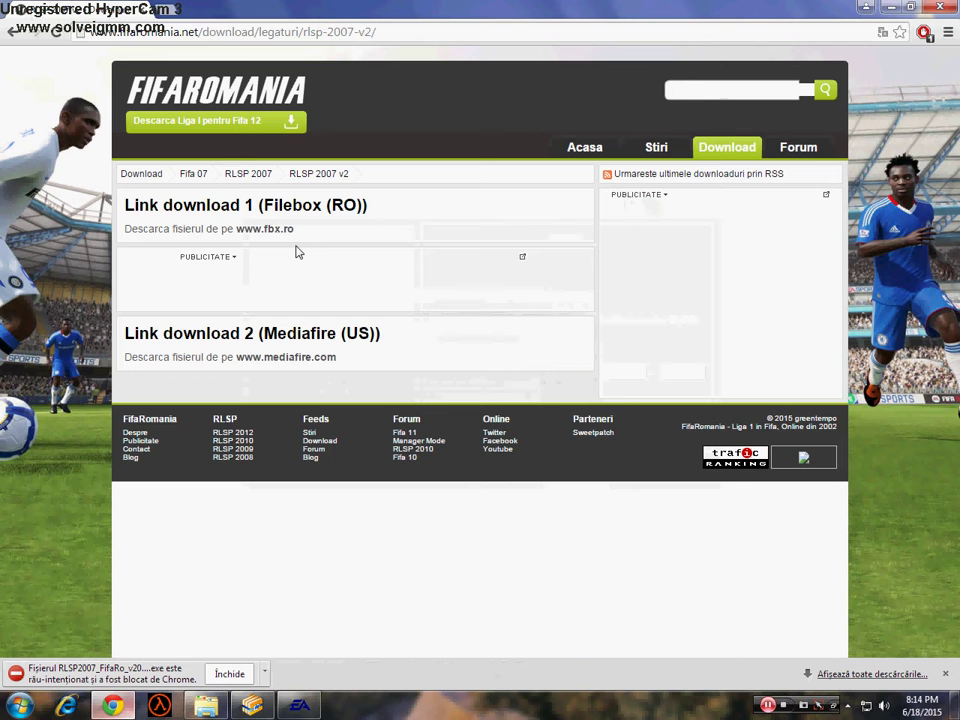
- Search the web for 'fifa 07 cd key' and open the LaOficiala forum result
left_click(178, 12)
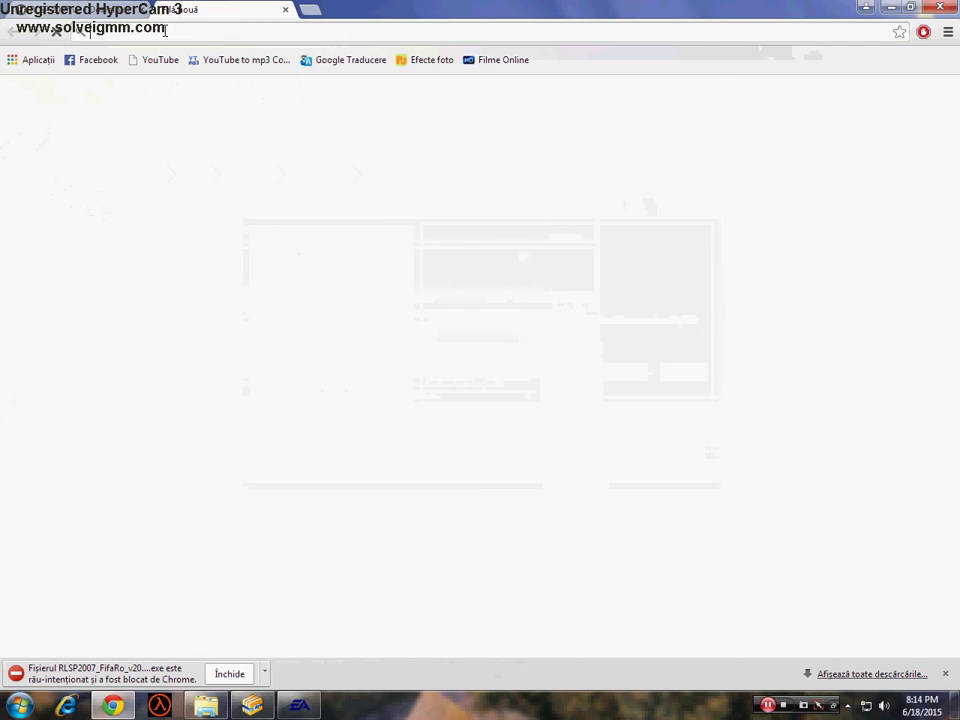
type("fifa 07 cd key")
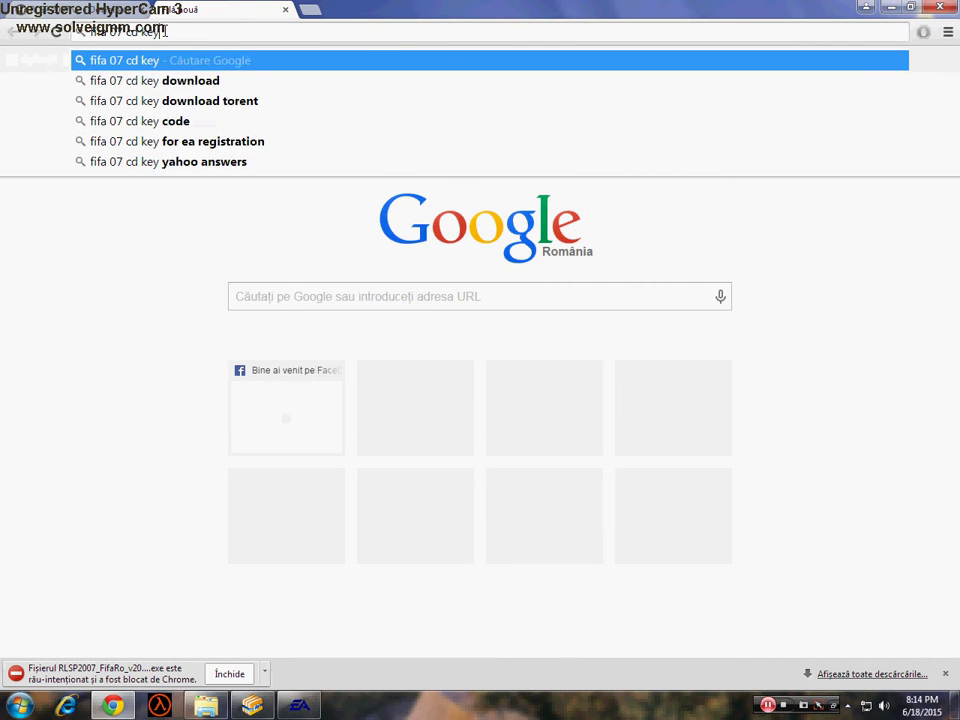
key("Return")
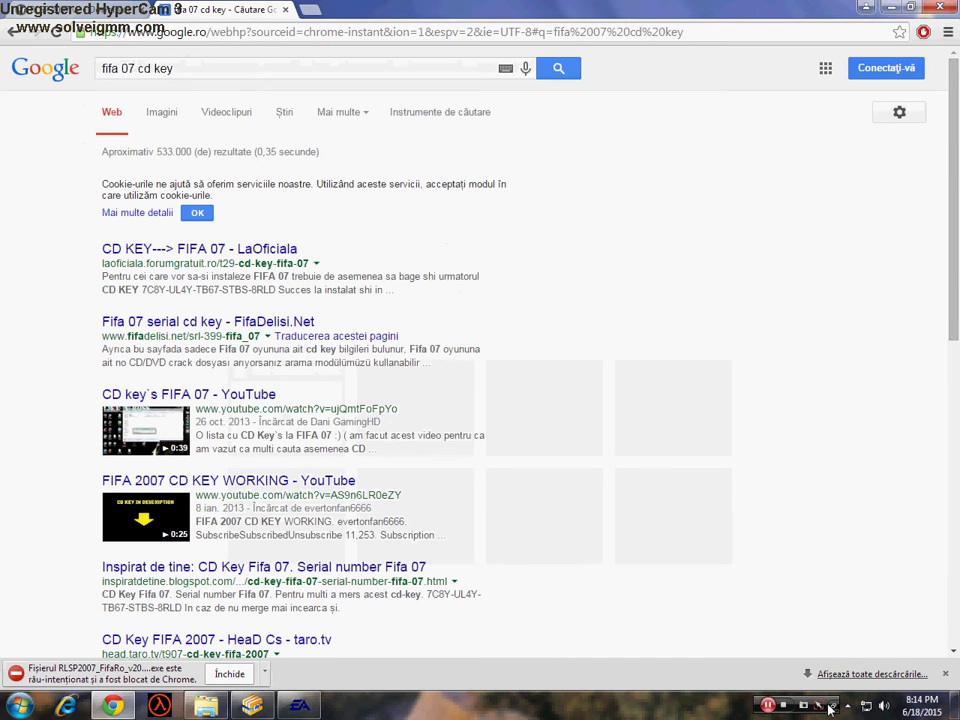
left_click(767, 705)
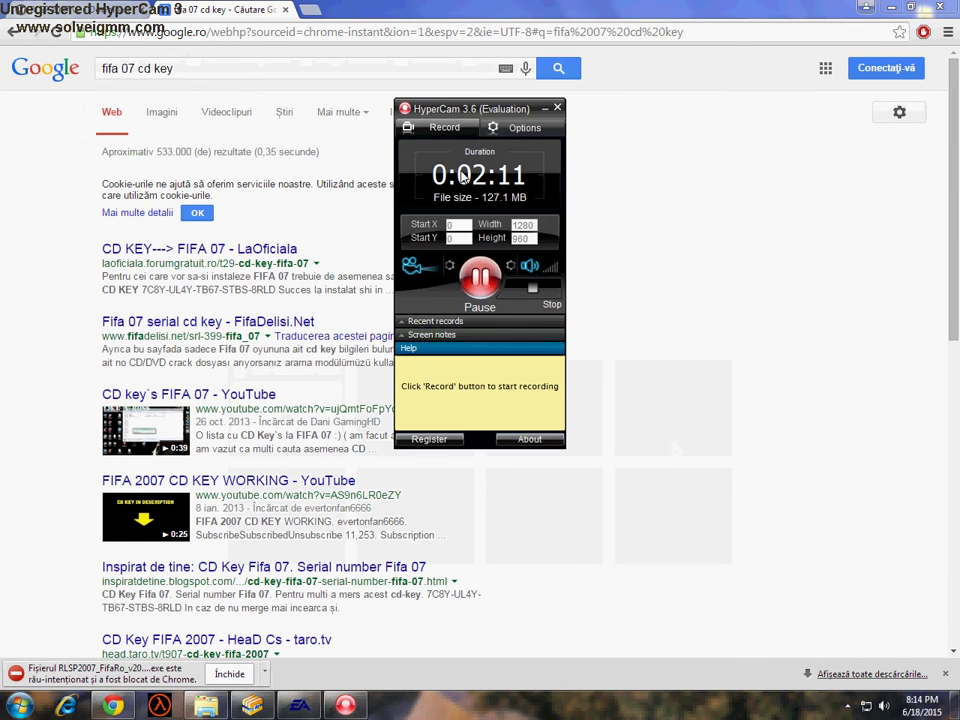
left_click(537, 269)
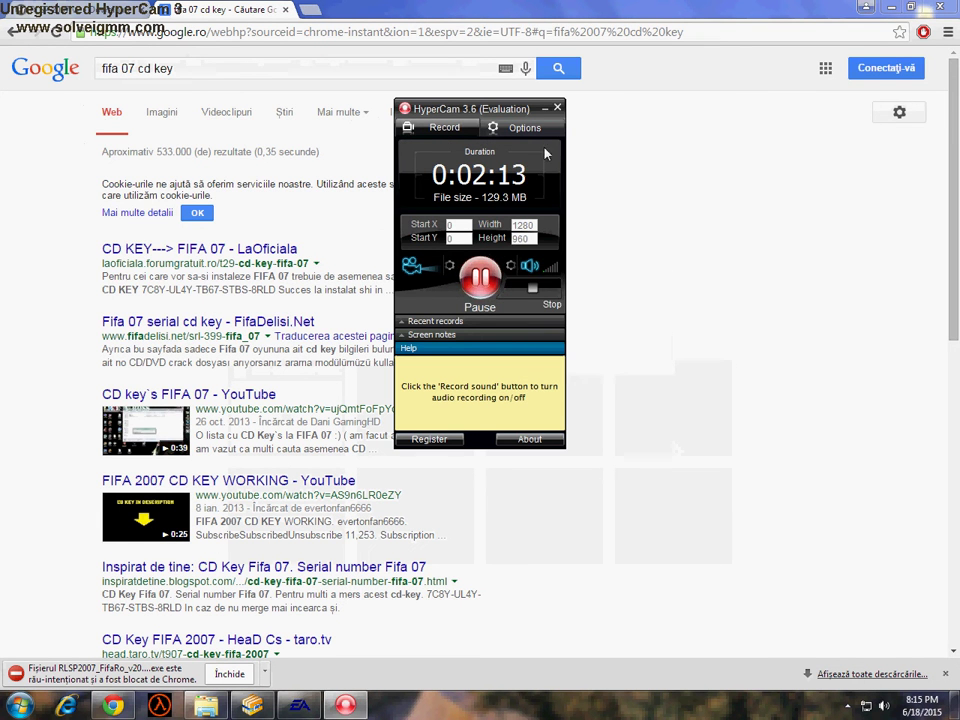
left_click(544, 107)
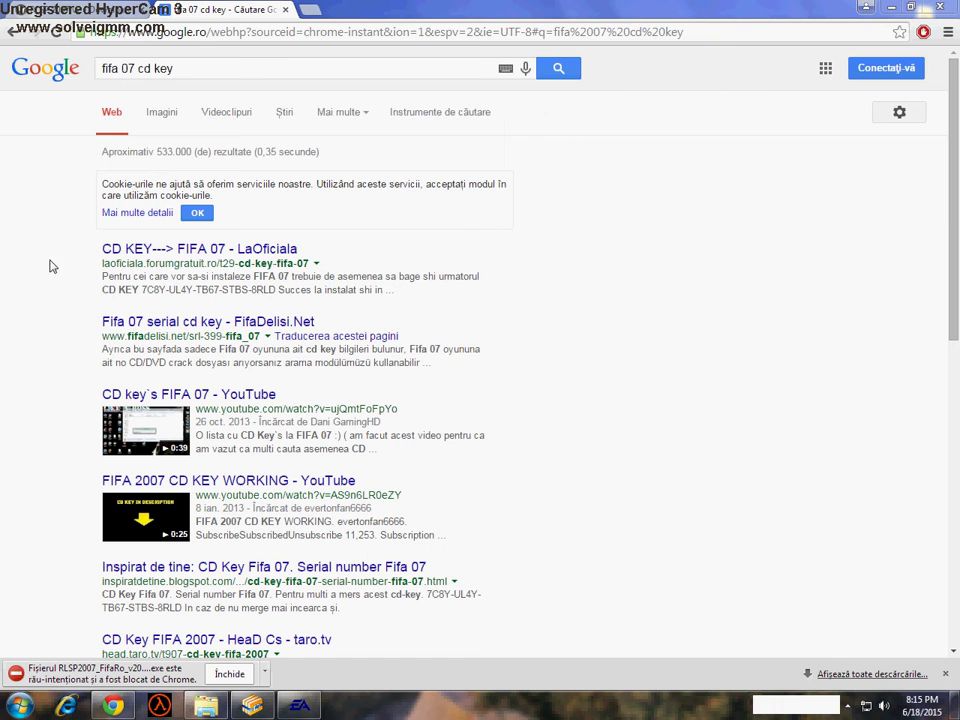
left_click(189, 252)
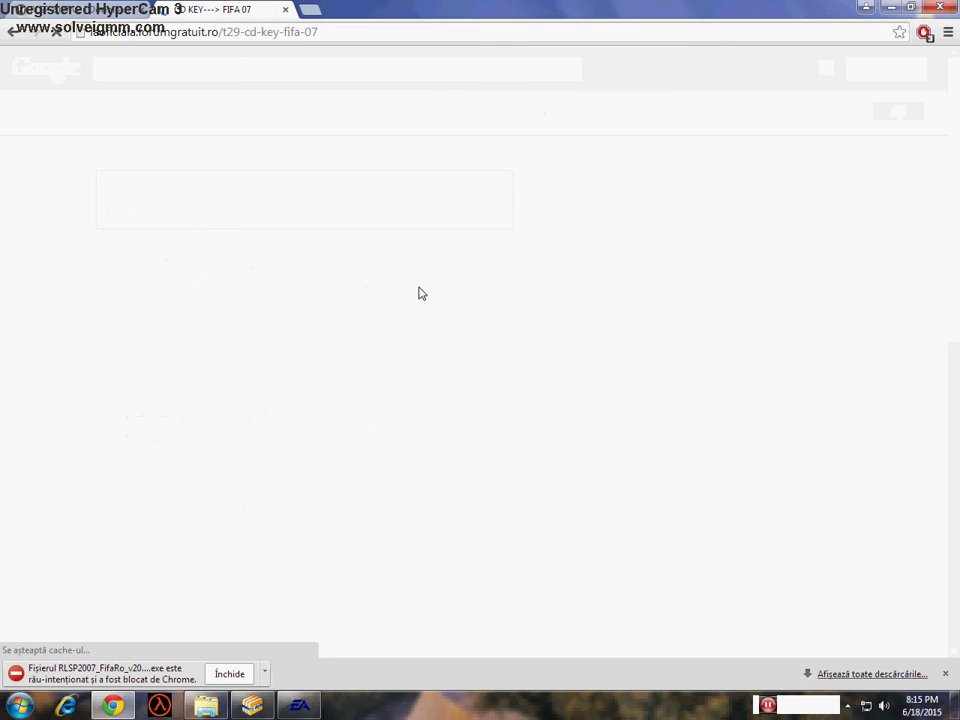
- Copy the CD key from the forum post and return to the installer
scroll(407, 326, "down", 5)
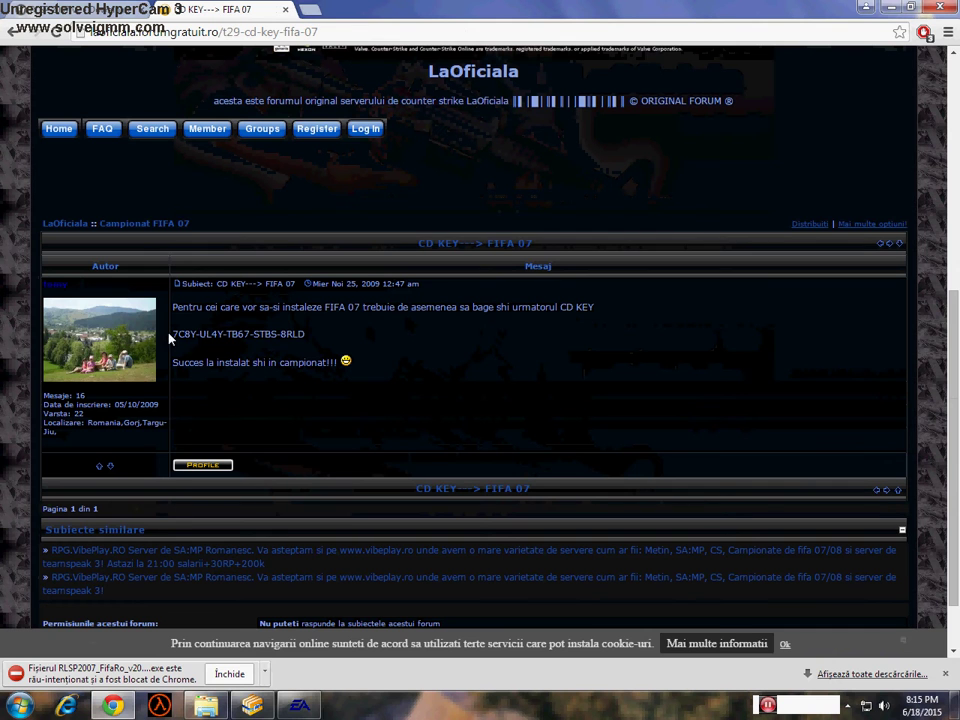
left_click_drag(302, 335, 177, 333)
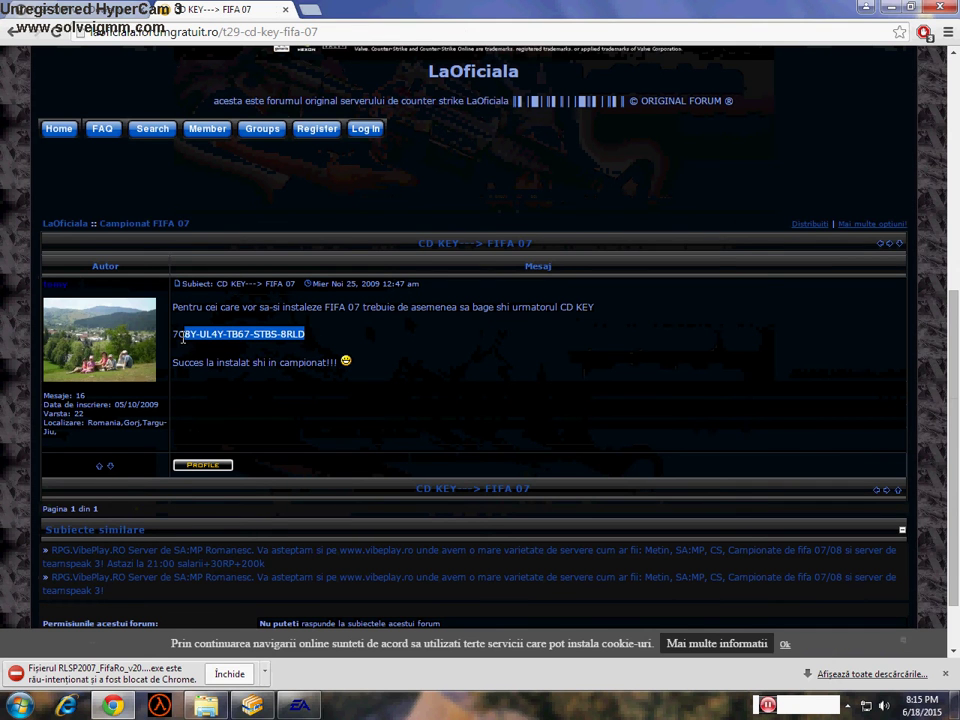
right_click(185, 337)
left_click(245, 352)
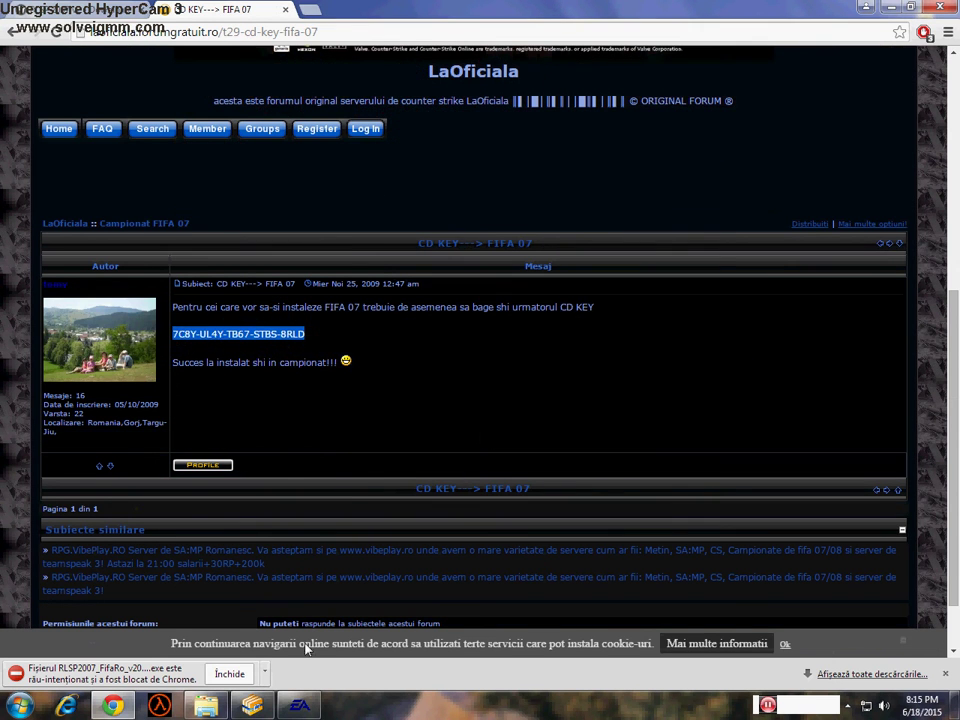
key("alt+Tab")
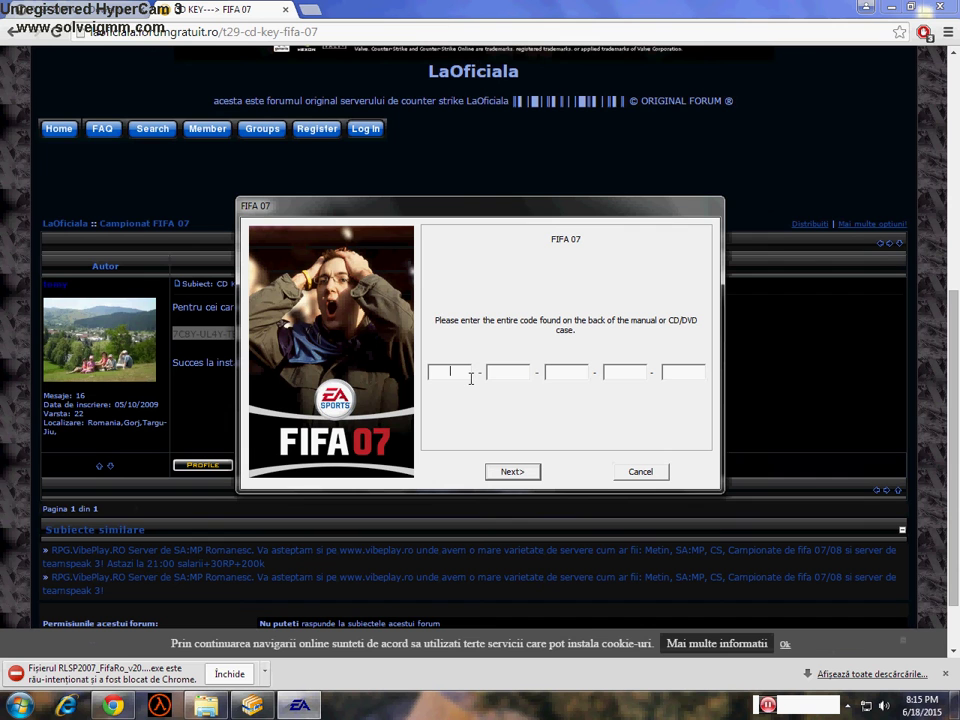
- Paste the CD key, clear the wrong second field, and type the remaining key groups
key("ctrl+v")
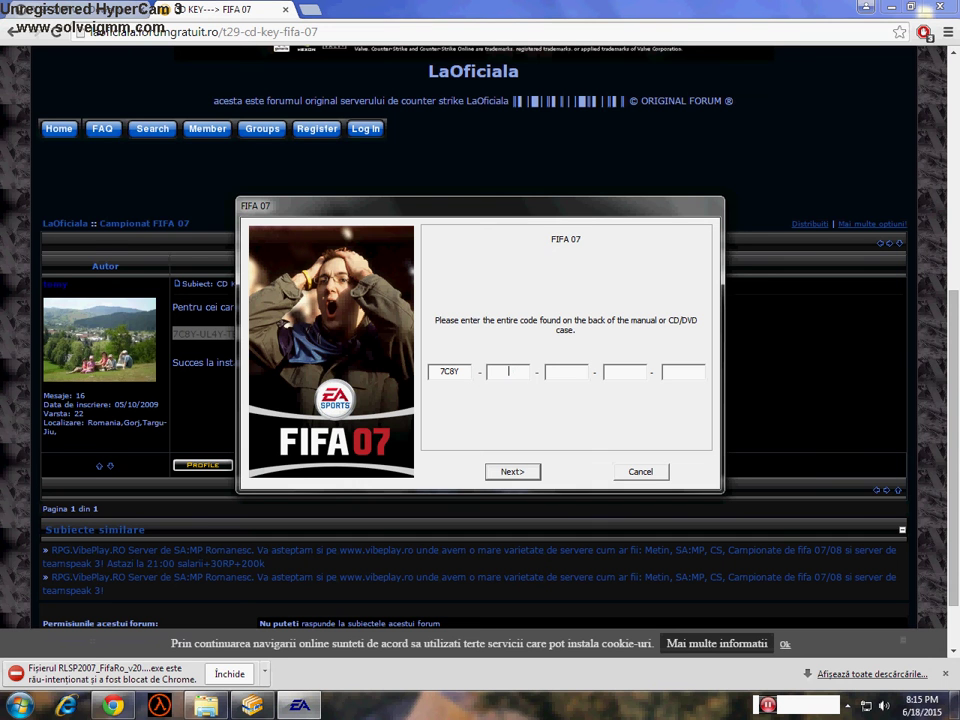
double_click(521, 374)
key("BackSpace")
left_click_drag(460, 206, 670, 215)
double_click(258, 362)
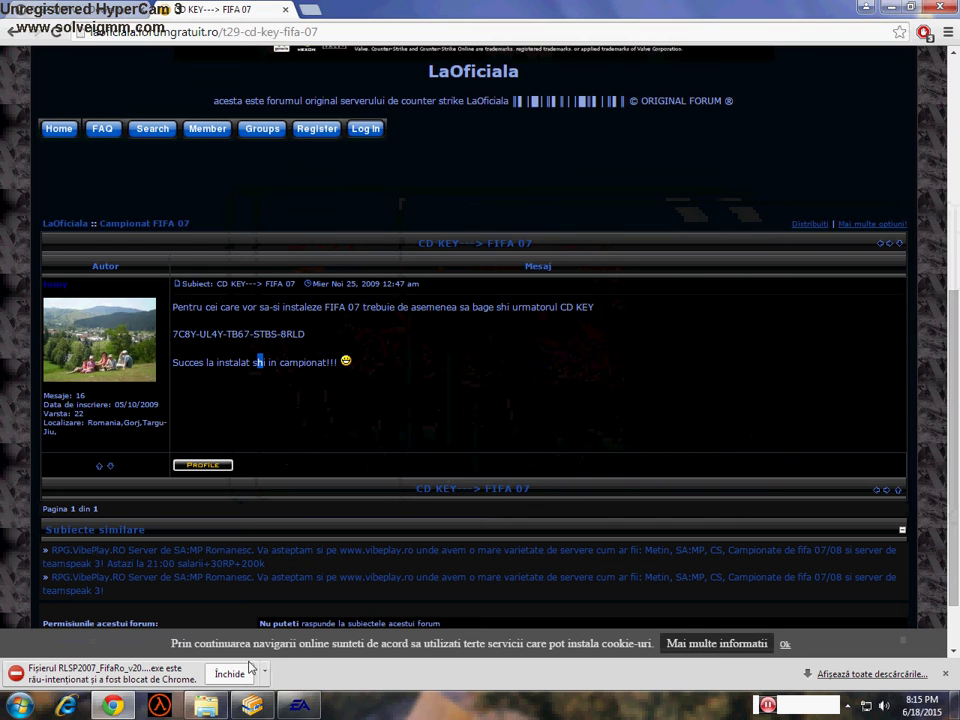
left_click(299, 705)
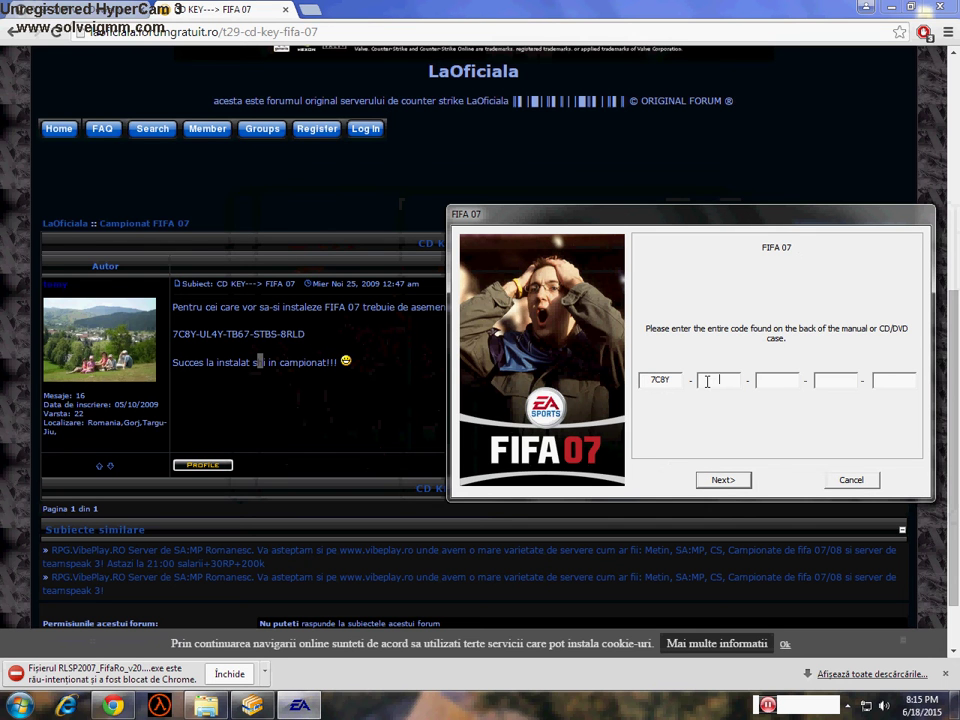
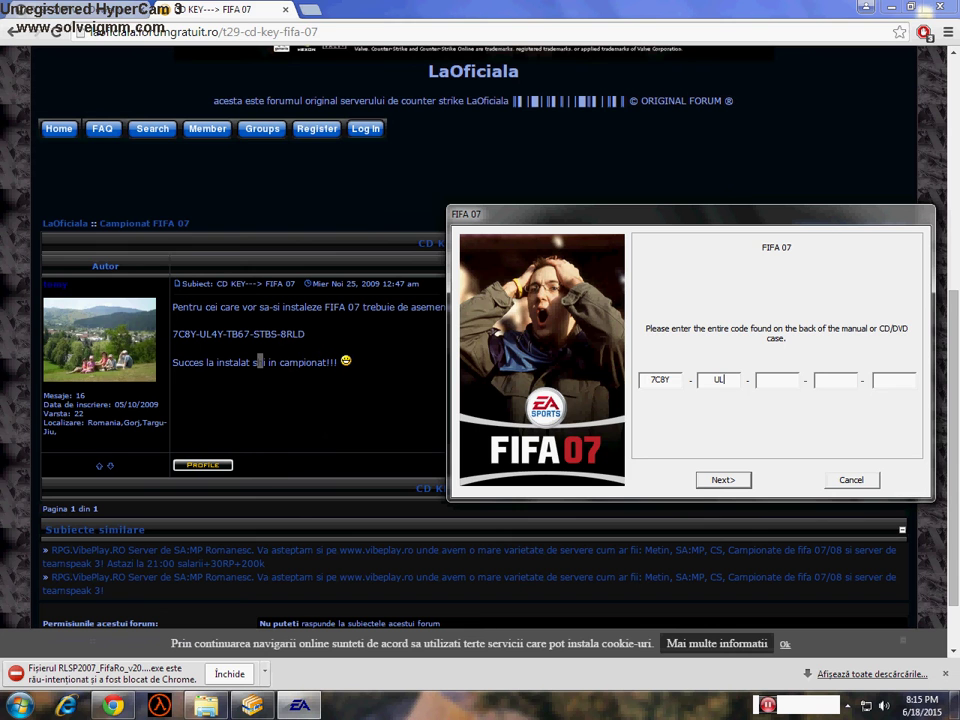
- Submit the key, accept Flash and DirectX, keep Typical User, register later, and accept EA SPORTS online
left_click(723, 480)
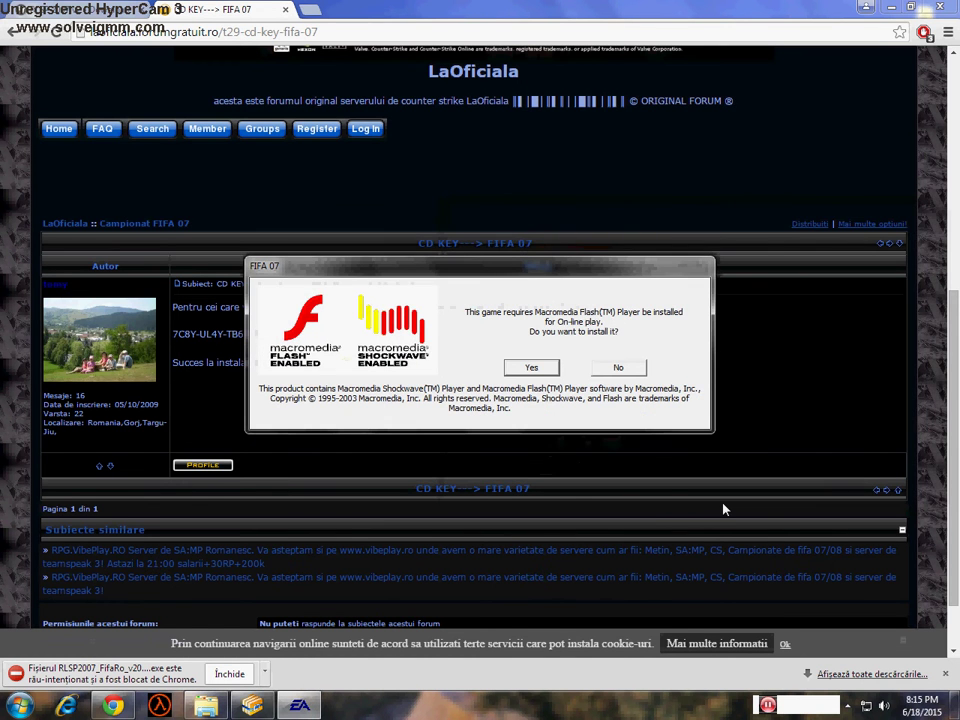
left_click(531, 368)
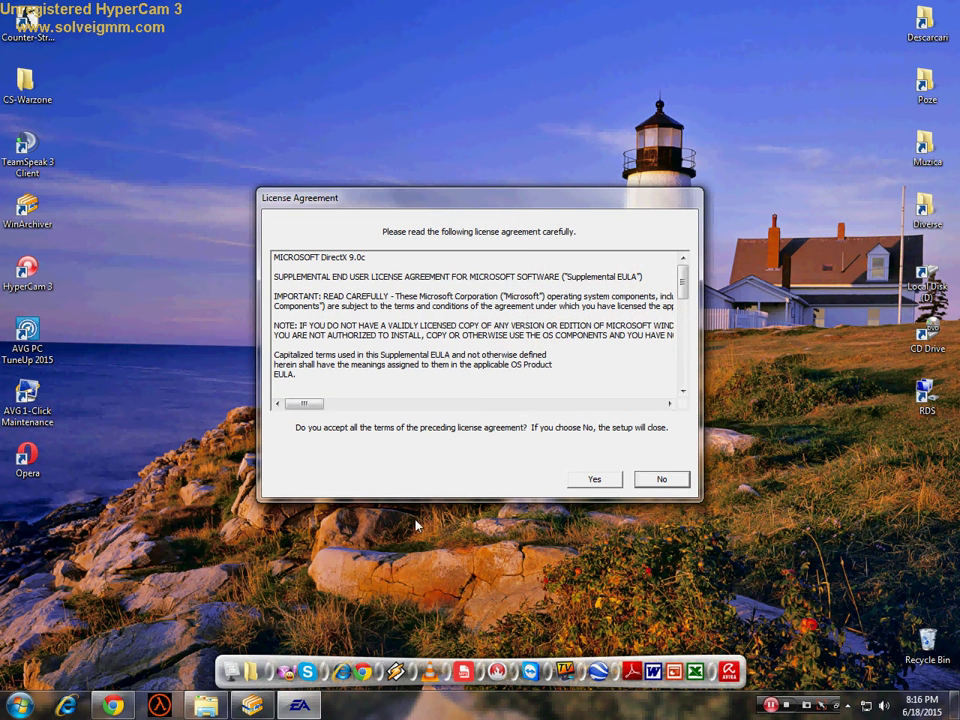
left_click(610, 481)
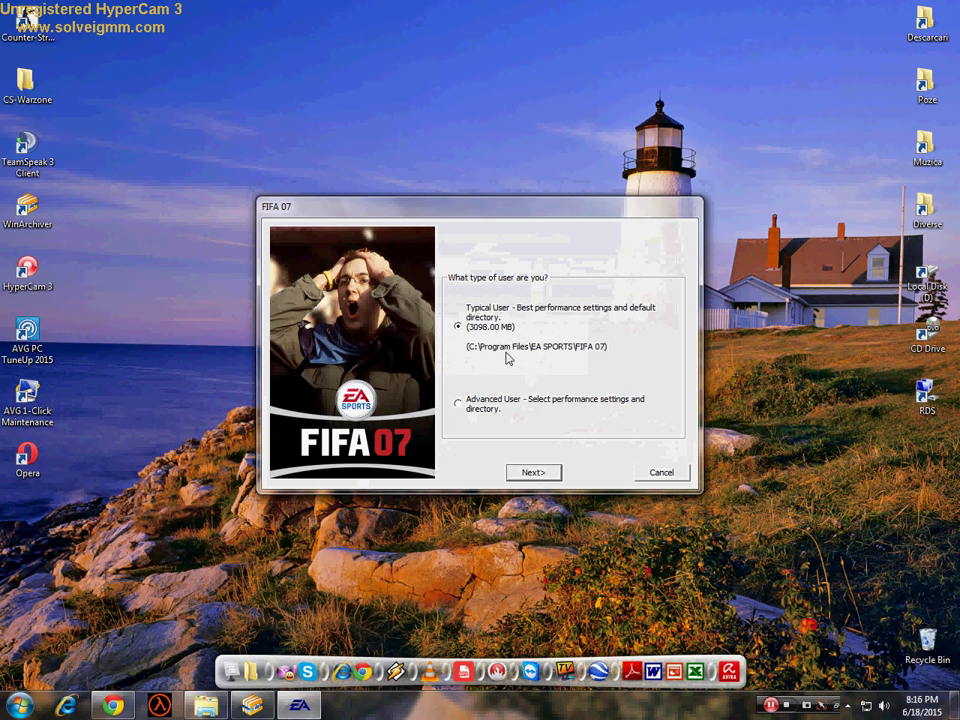
left_click(535, 471)
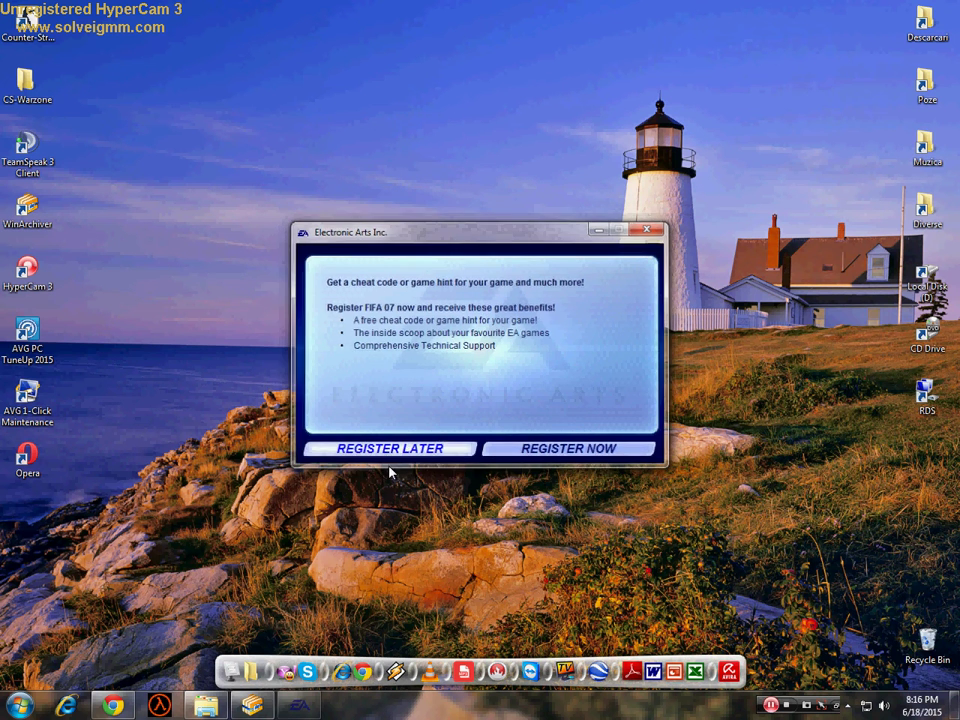
left_click(388, 450)
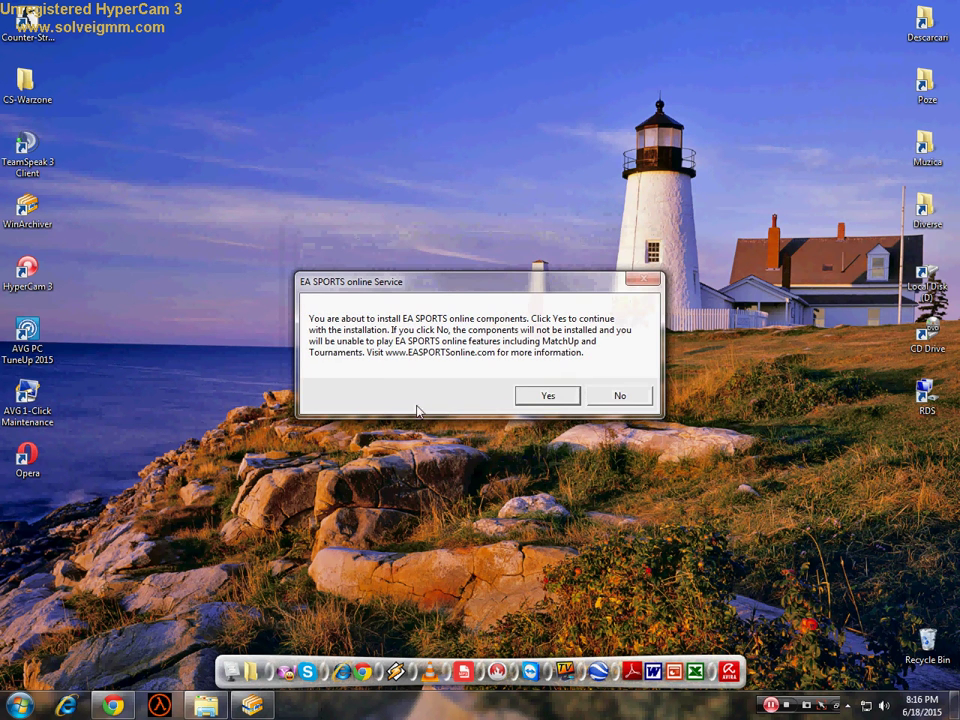
left_click(547, 396)
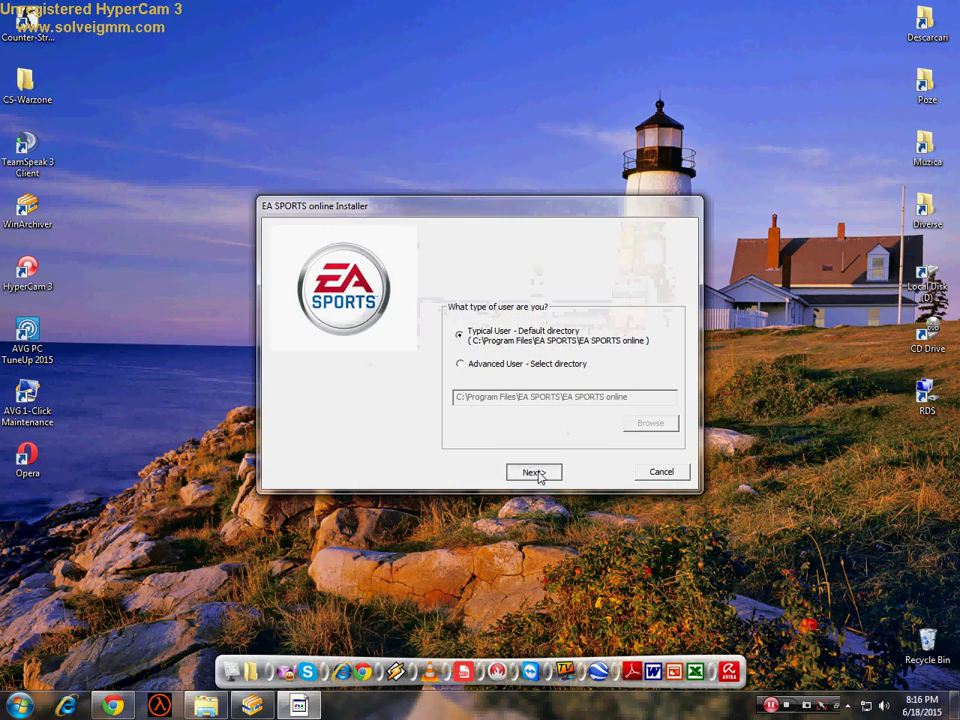
- Install with the default EA SPORTS online directory and close the installer when it finishes
left_click(536, 473)
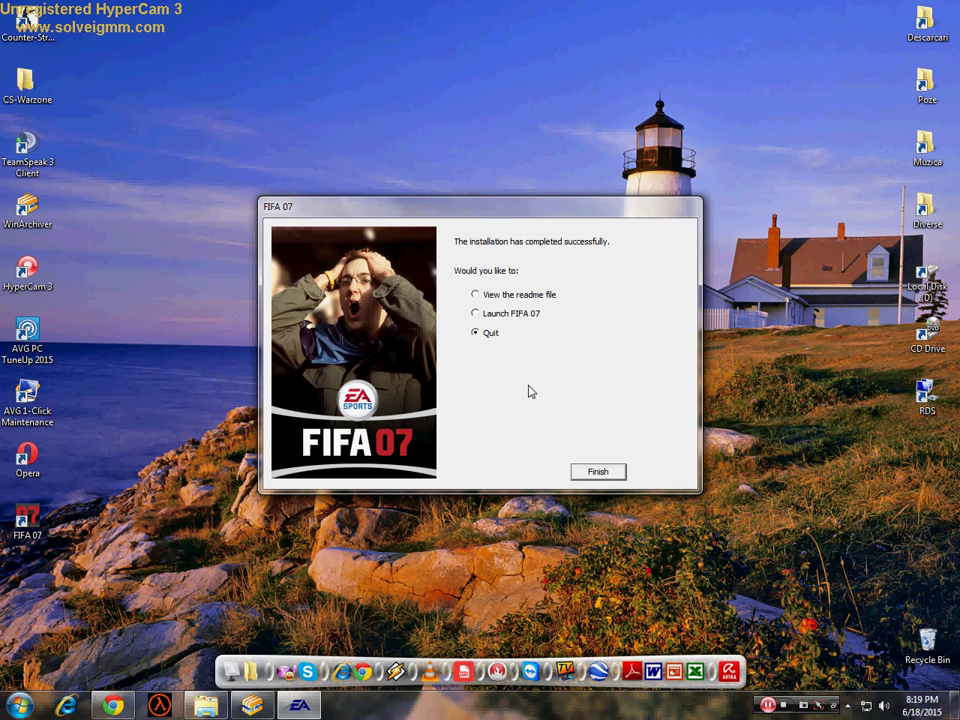
left_click(620, 476)
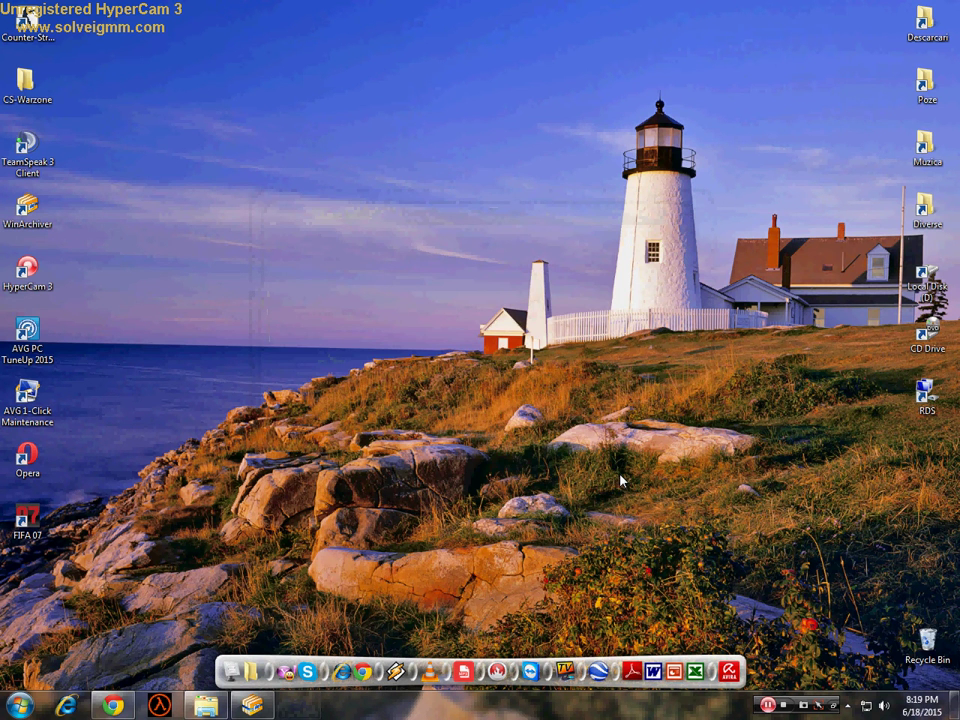
- Copy the Crack folder from FIFA07.ISO to the desktop and minimize WinArchiver
left_click(252, 706)
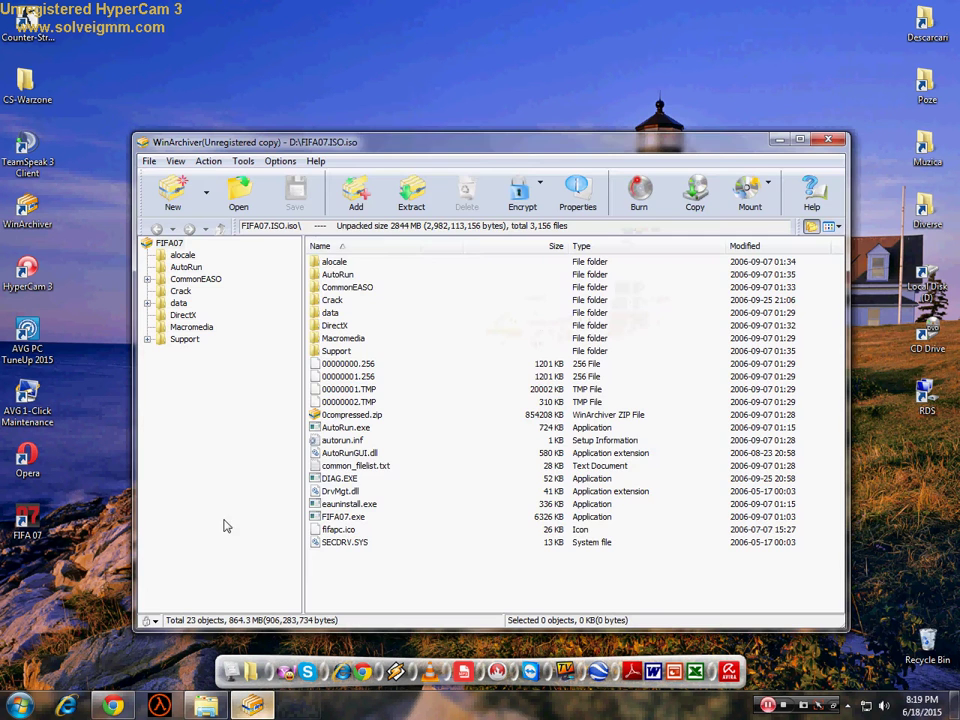
double_click(330, 299)
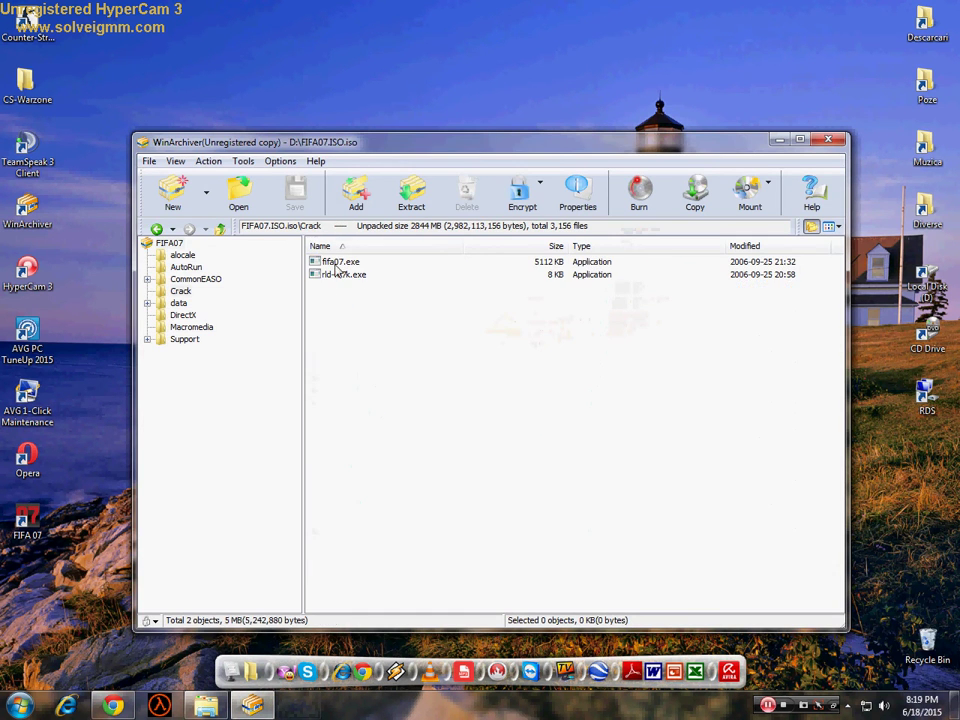
left_click(157, 228)
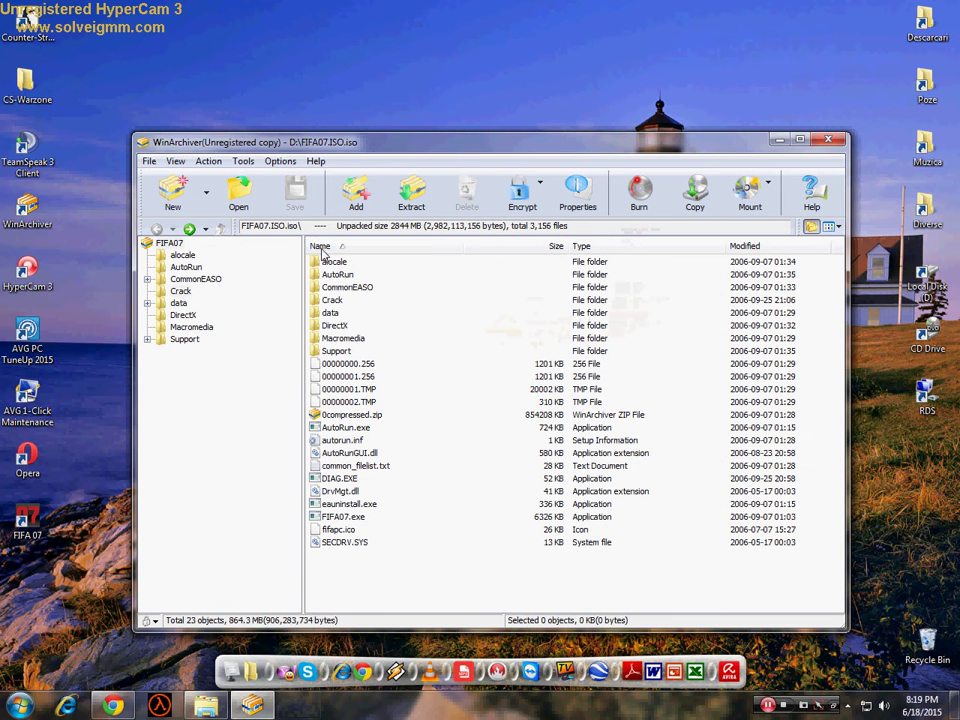
left_click(336, 301)
left_click_drag(47, 568, 30, 582)
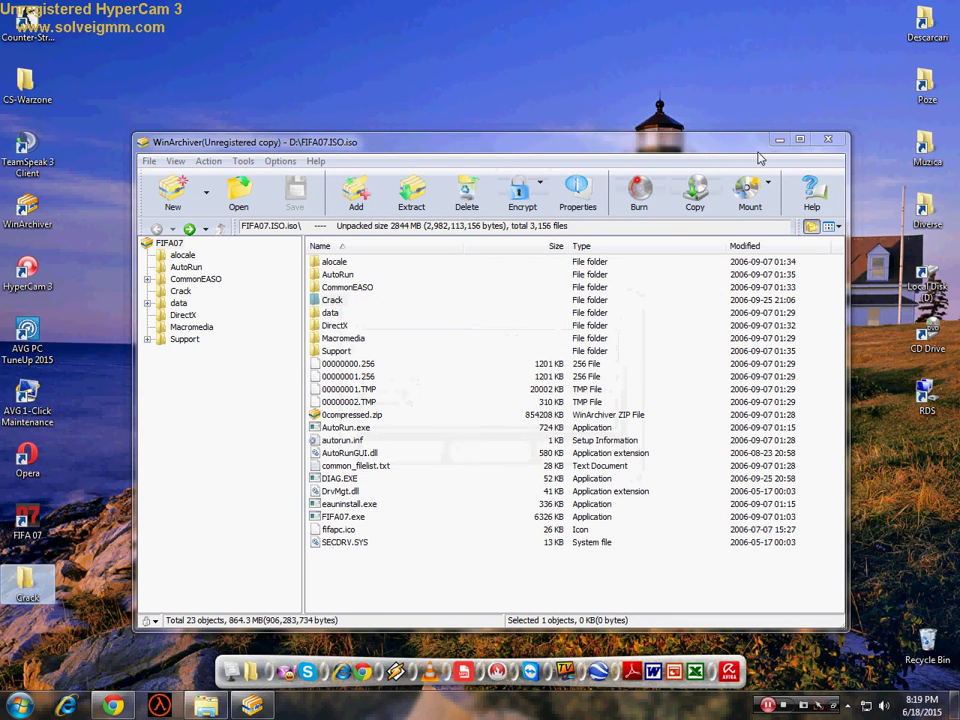
left_click(776, 140)
- Open the desktop Crack folder, select fifa07, and minimize the window
double_click(27, 580)
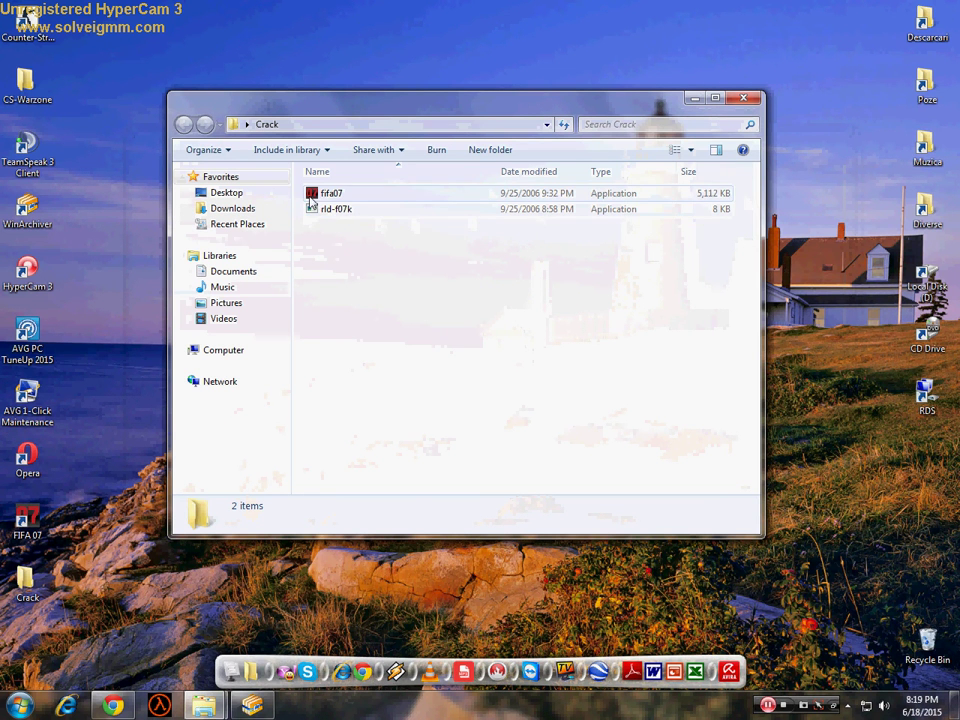
left_click(330, 193)
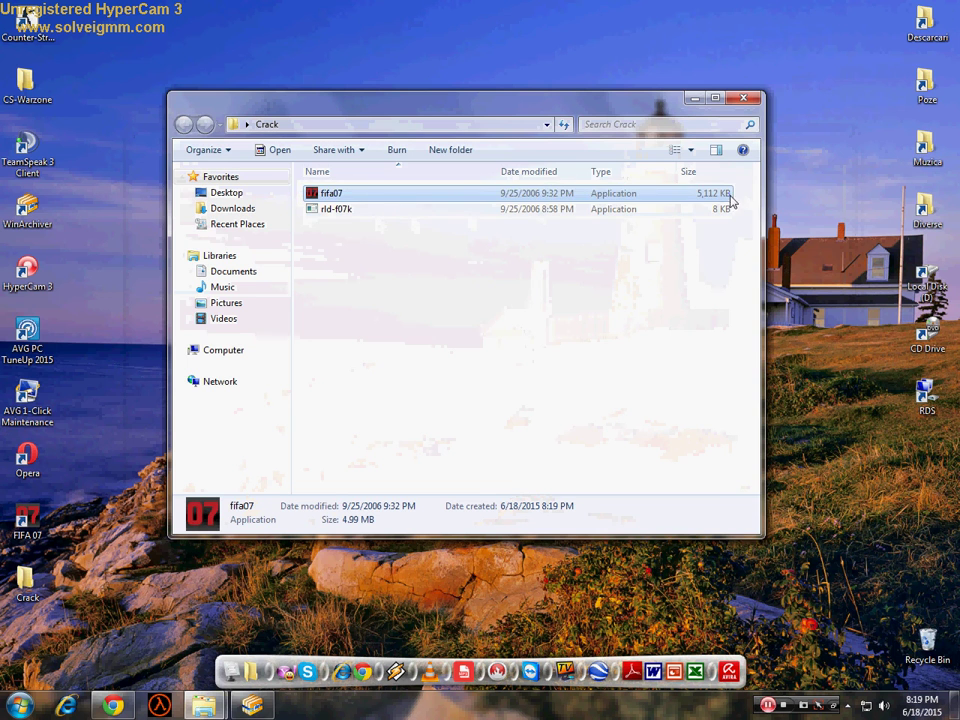
left_click(693, 97)
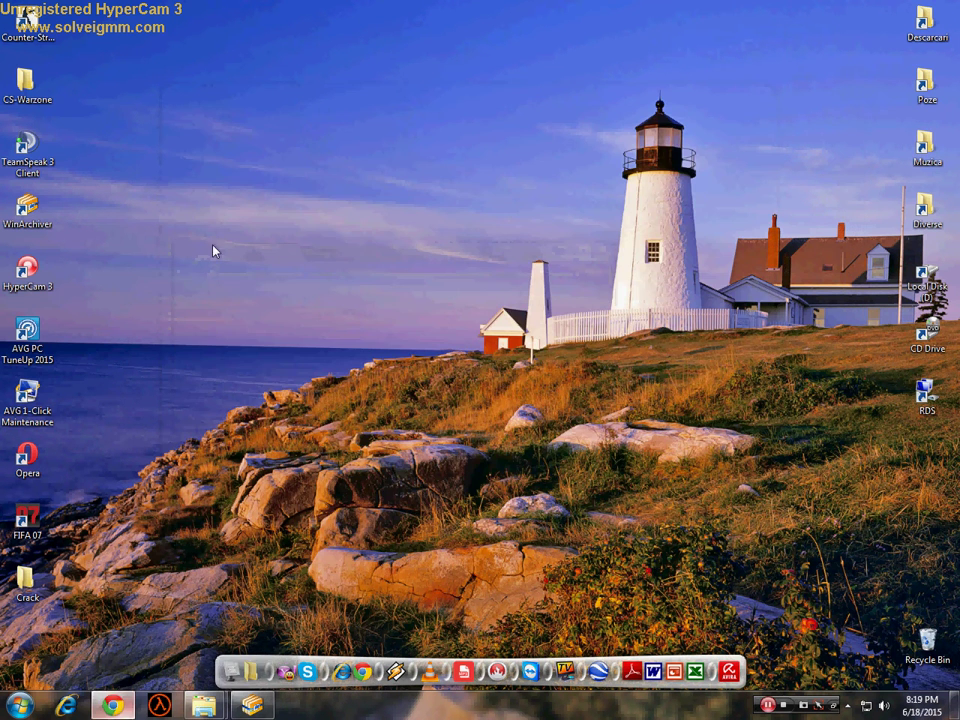
- Search Chrome for 'fifa 07 crack' and open the AllTypeHacks result
left_click(113, 706)
left_click(311, 9)
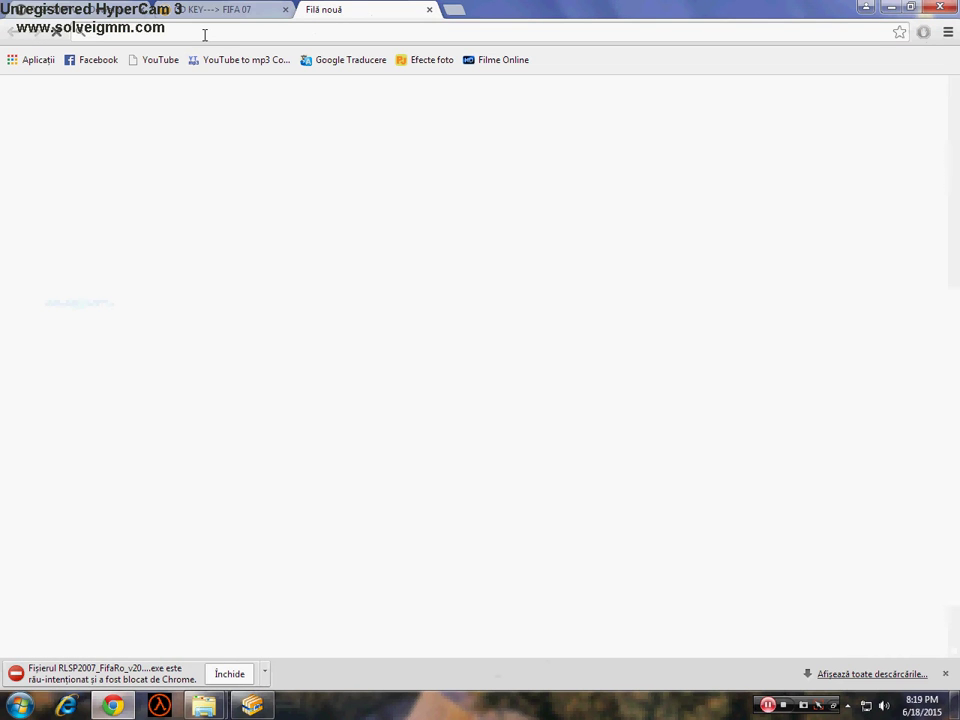
type("fi")
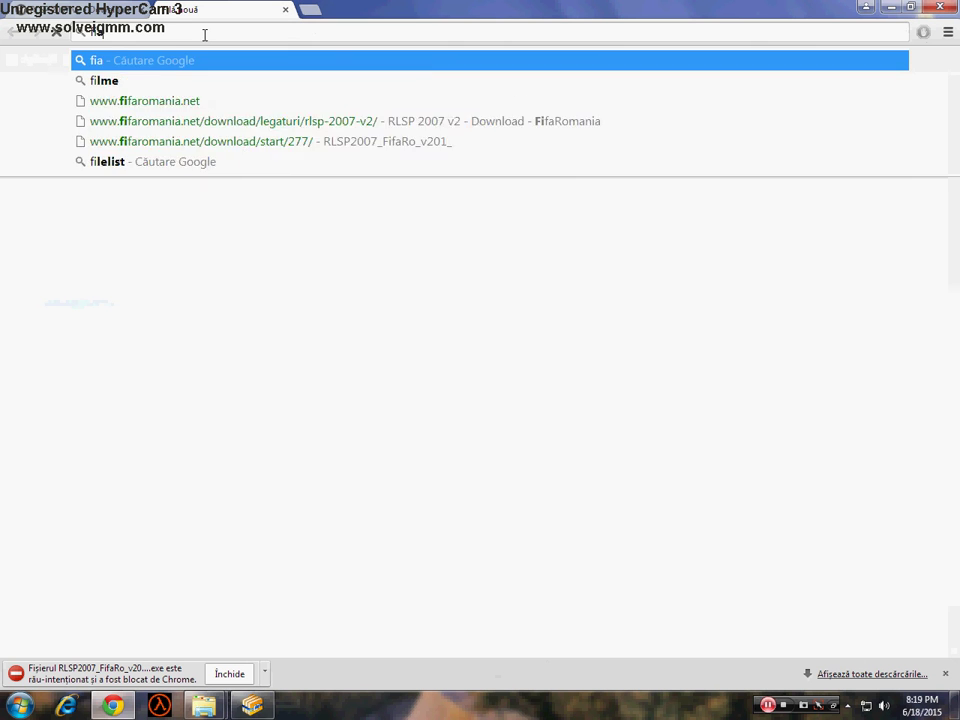
type("a")
key("BackSpace")
type("fa 0")
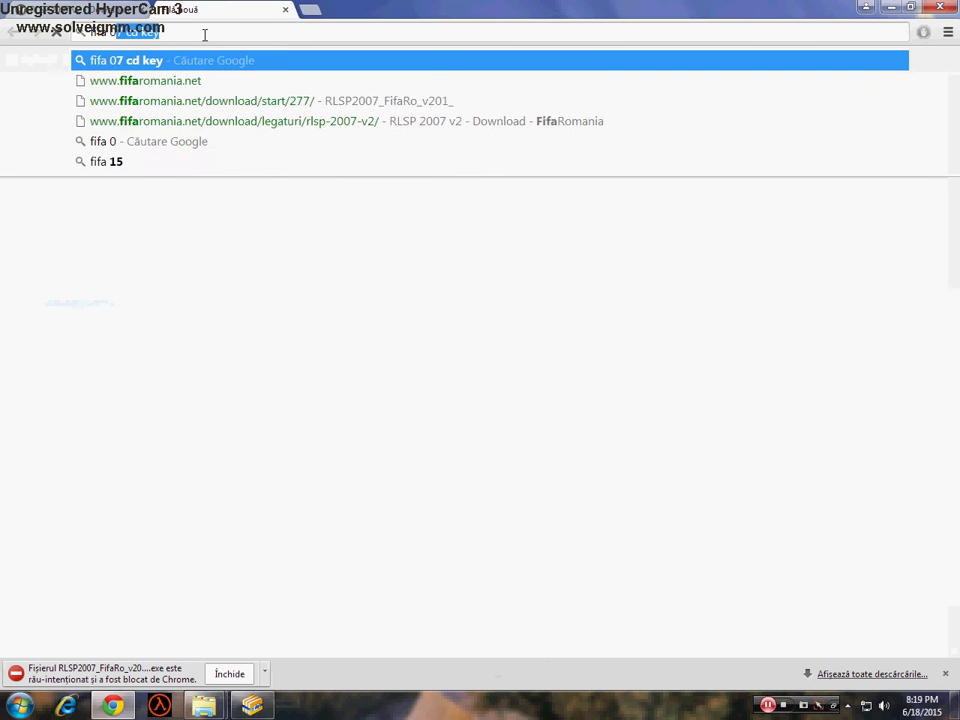
type("7crack")
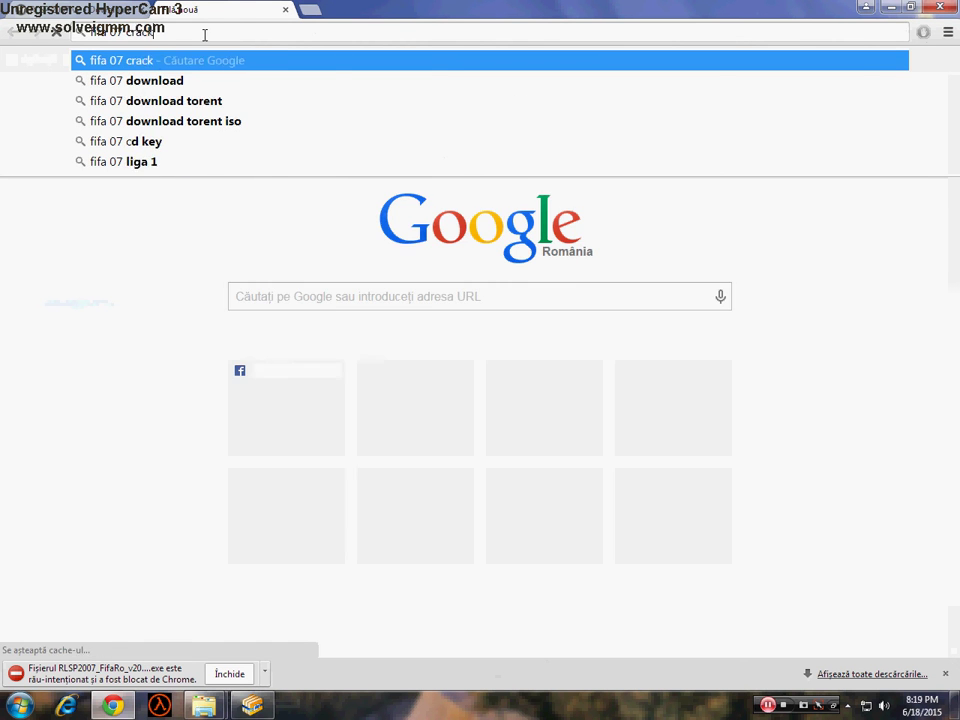
key("Return")
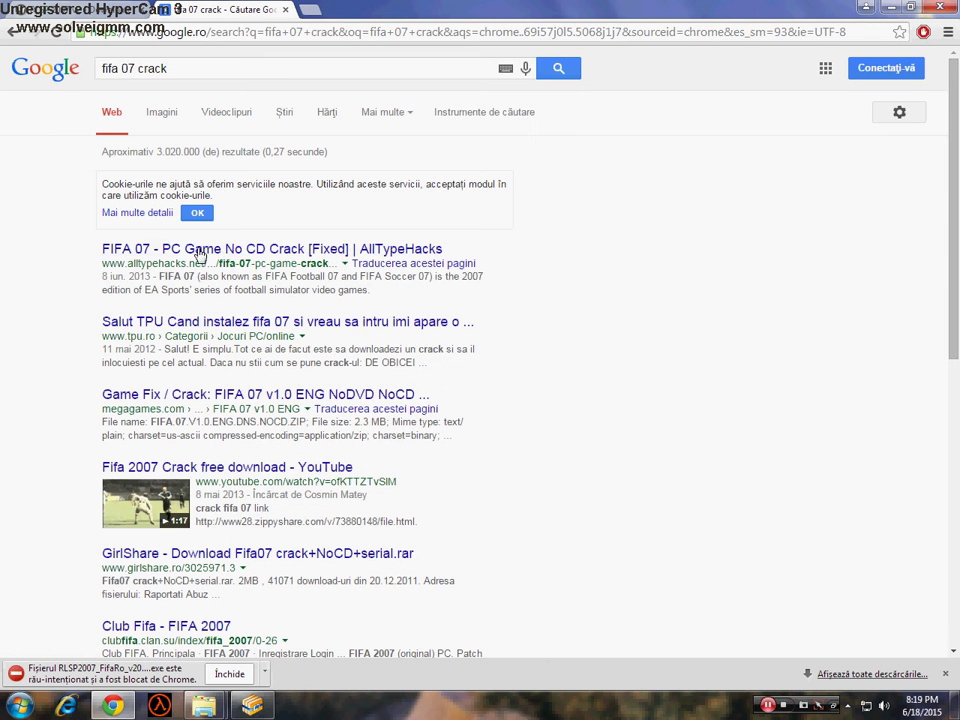
left_click(231, 256)
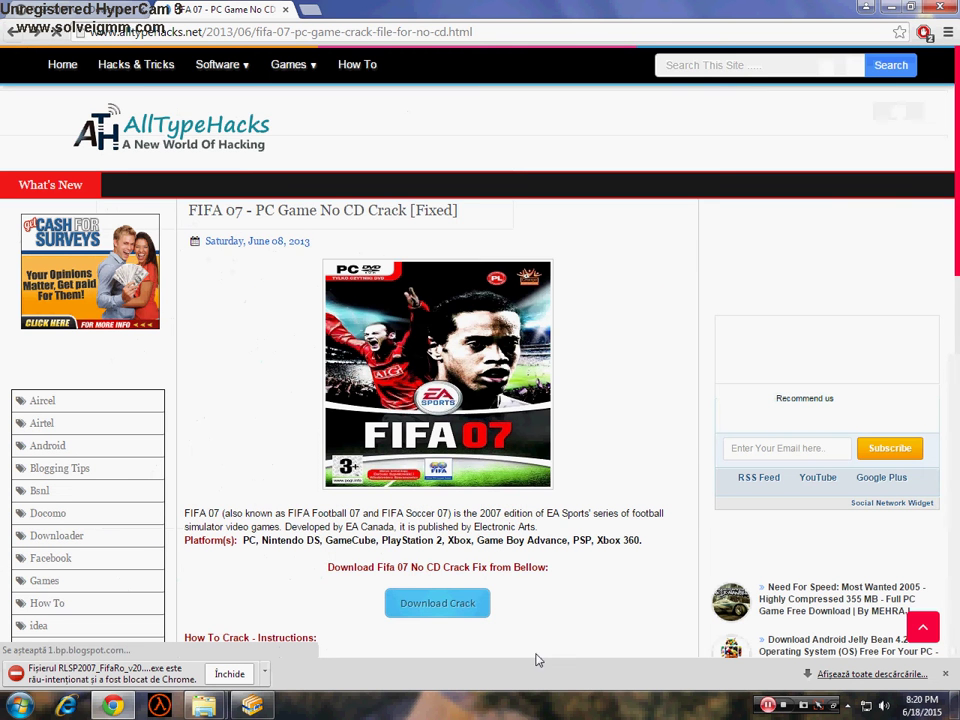
key("alt+Left")
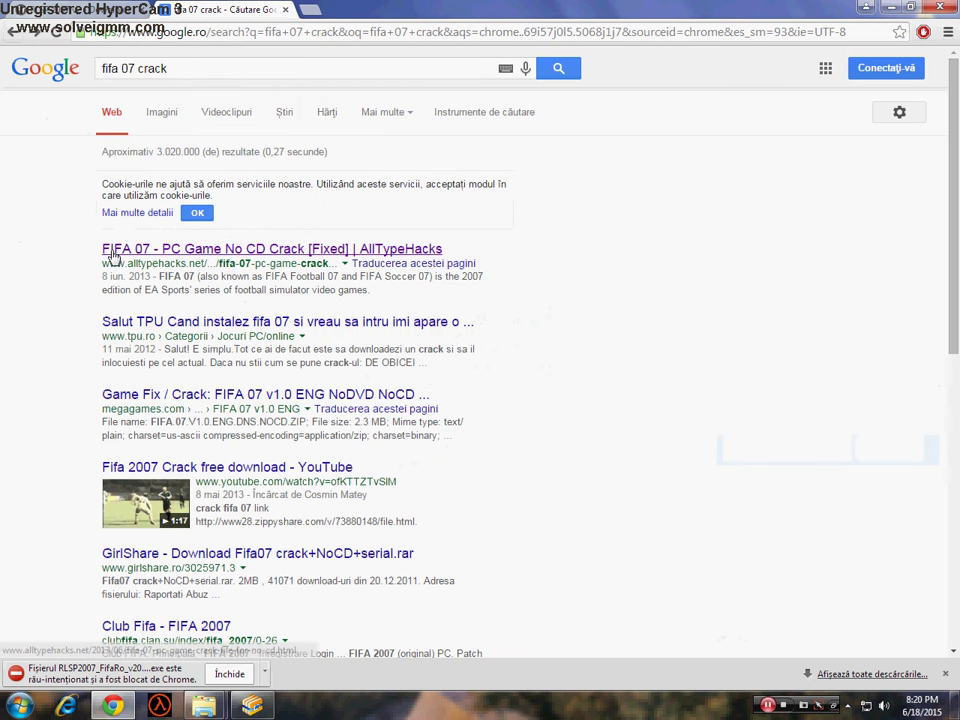
left_click(289, 251)
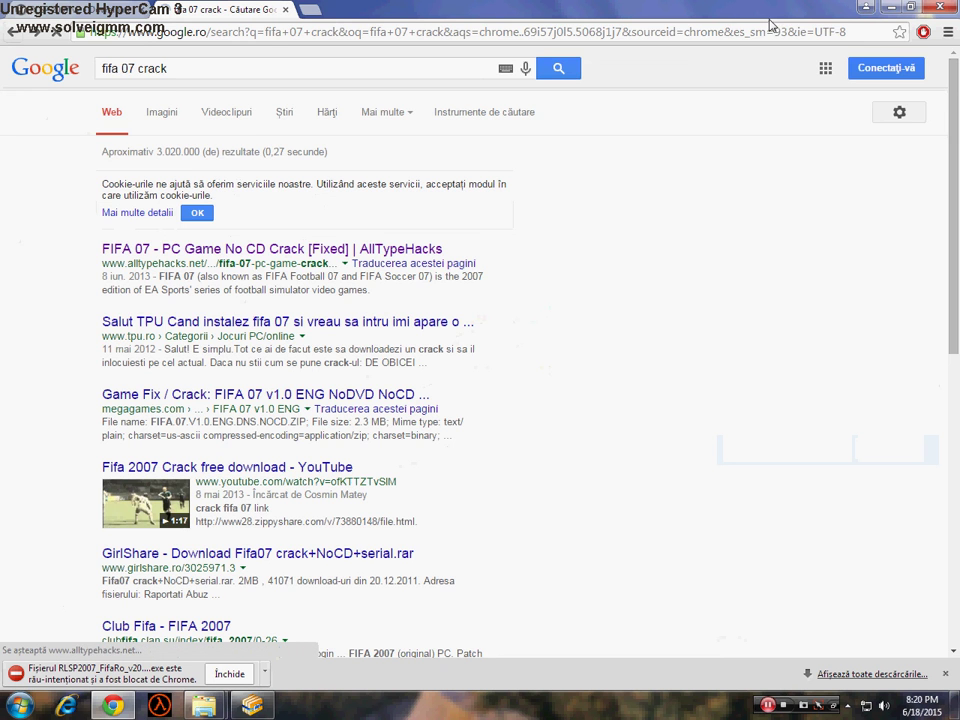
- Copy the AllTypeHacks page address and close that tab, leaving the FifaRomania page showing
left_click(376, 30)
right_click(95, 28)
left_click(186, 88)
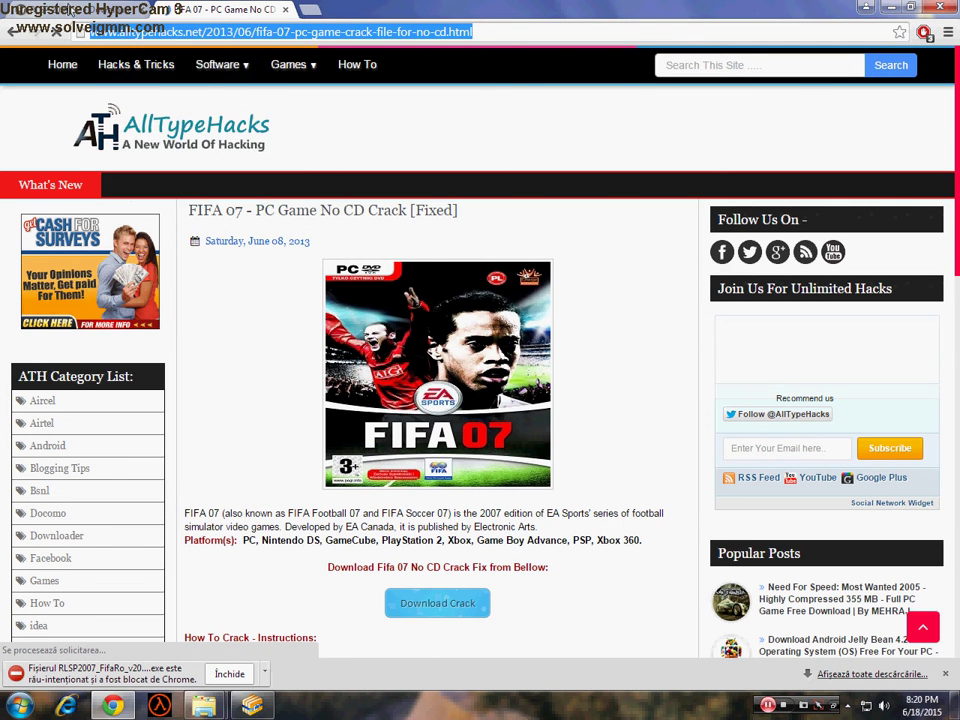
left_click(6, 36)
left_click(240, 8)
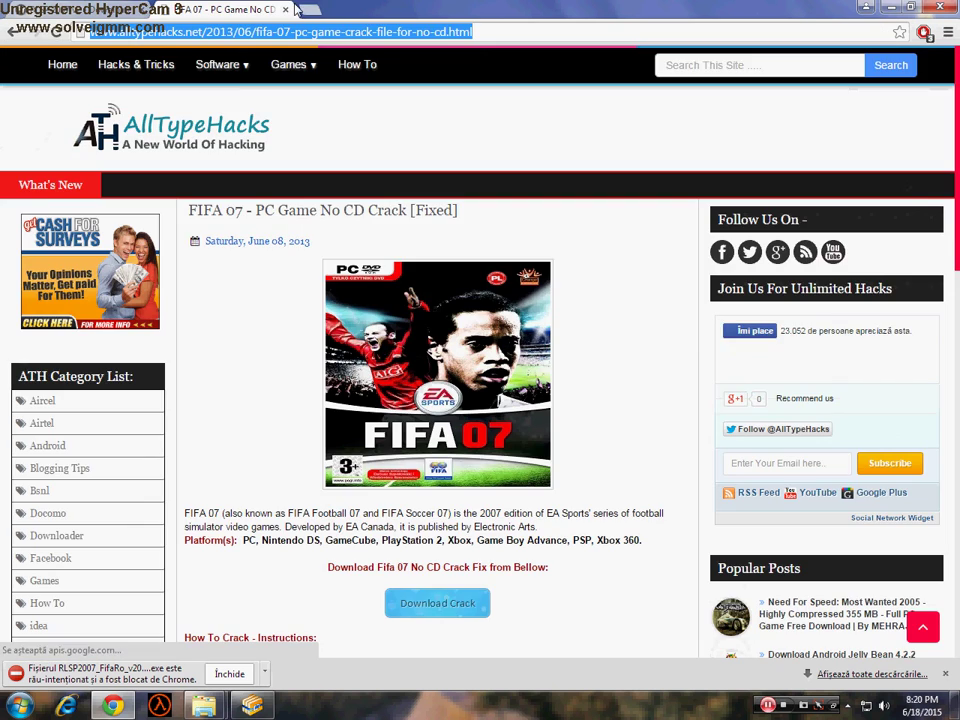
left_click(285, 9)
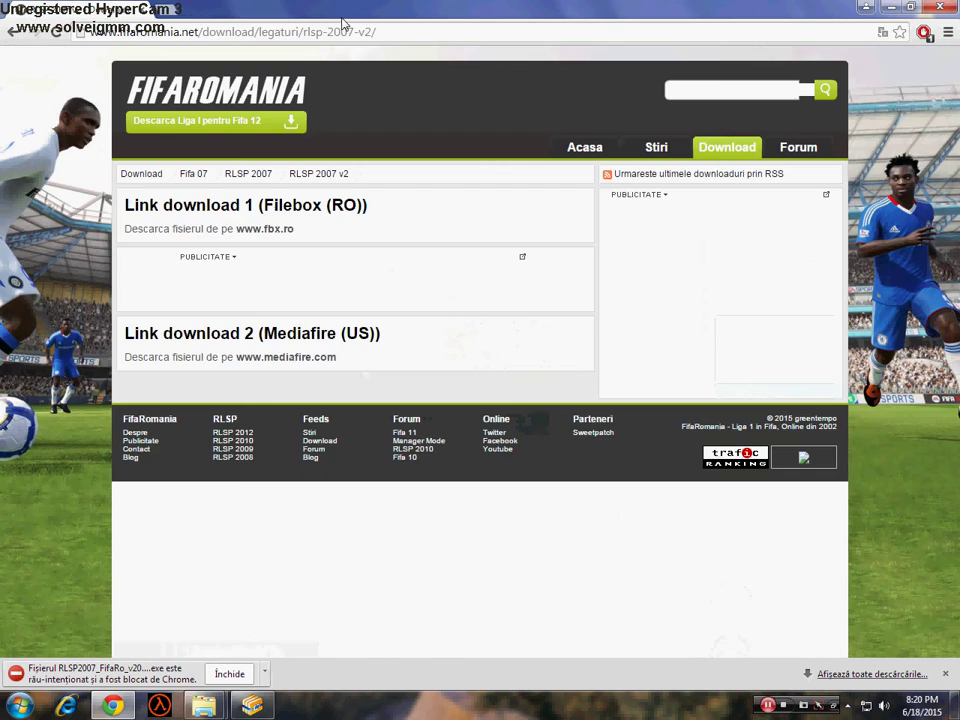
- Start downloading the 78 MB RLSP2007_FifaRo_v201_.exe patch through the MediaFire link
left_click(895, 7)
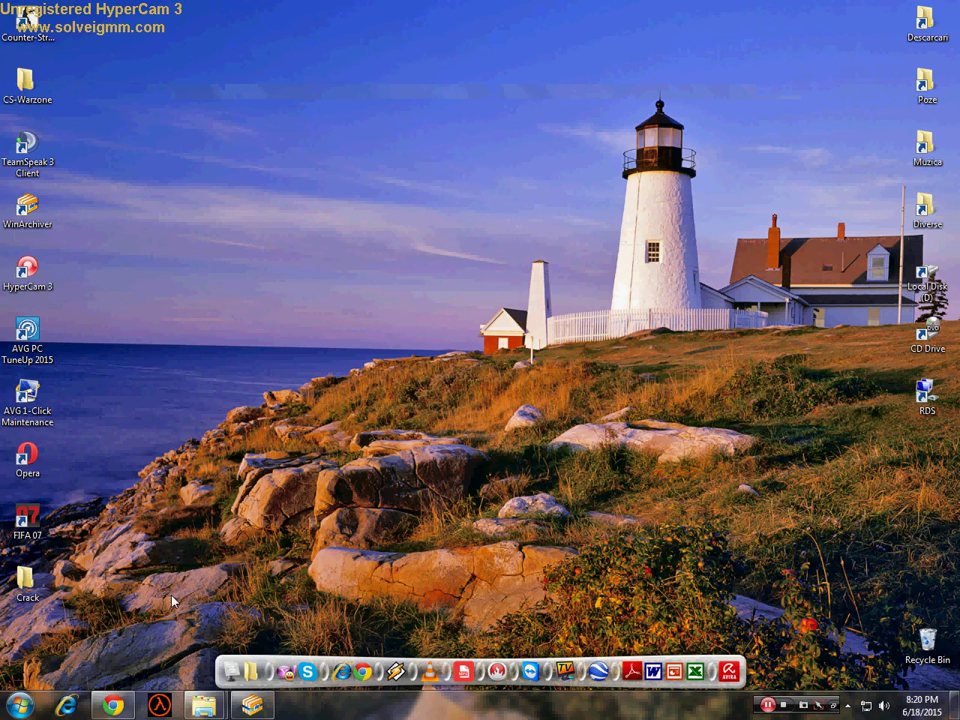
key("alt+Tab")
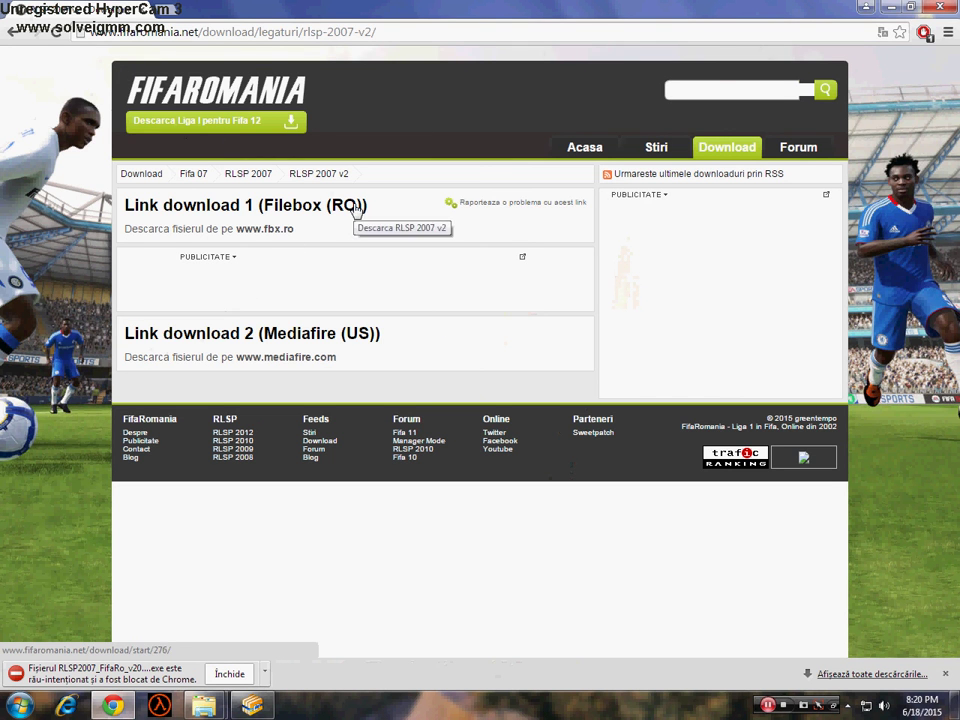
left_click(350, 335)
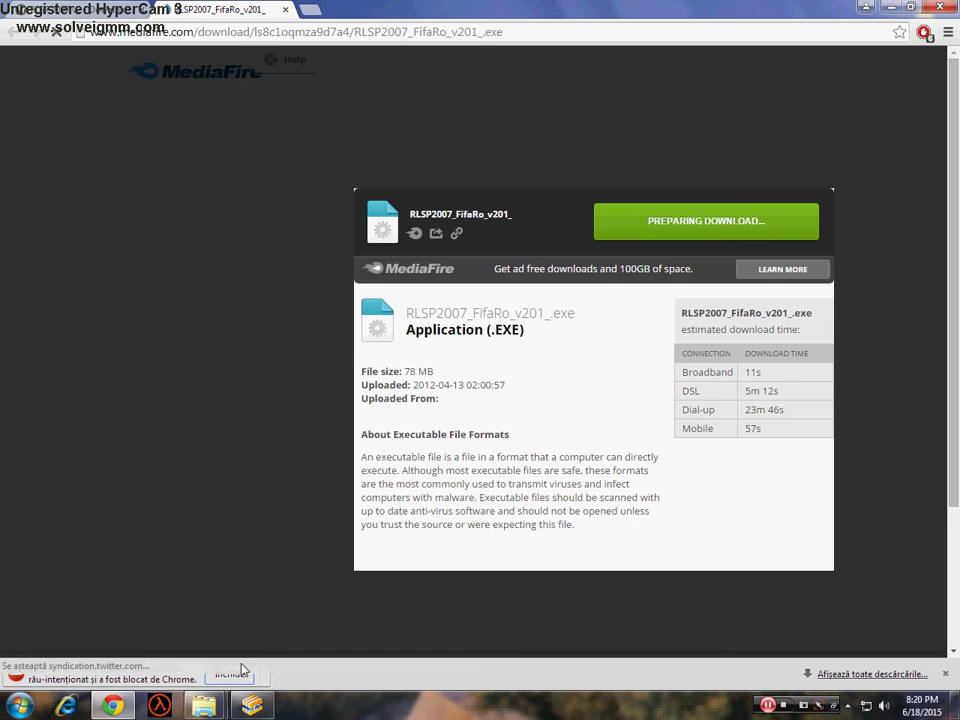
left_click(232, 675)
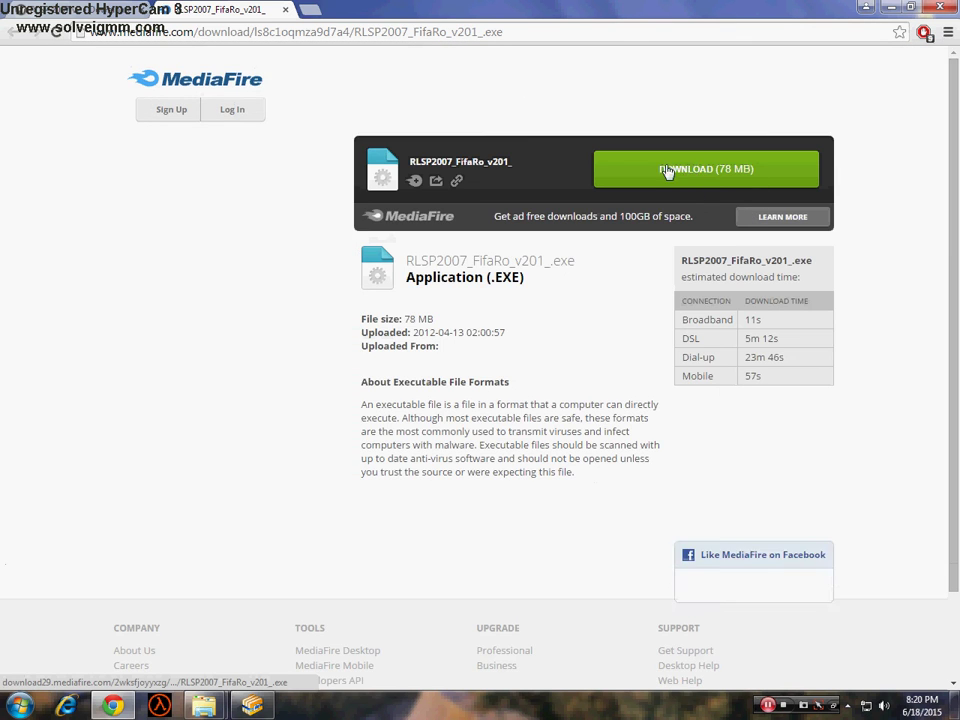
left_click(752, 185)
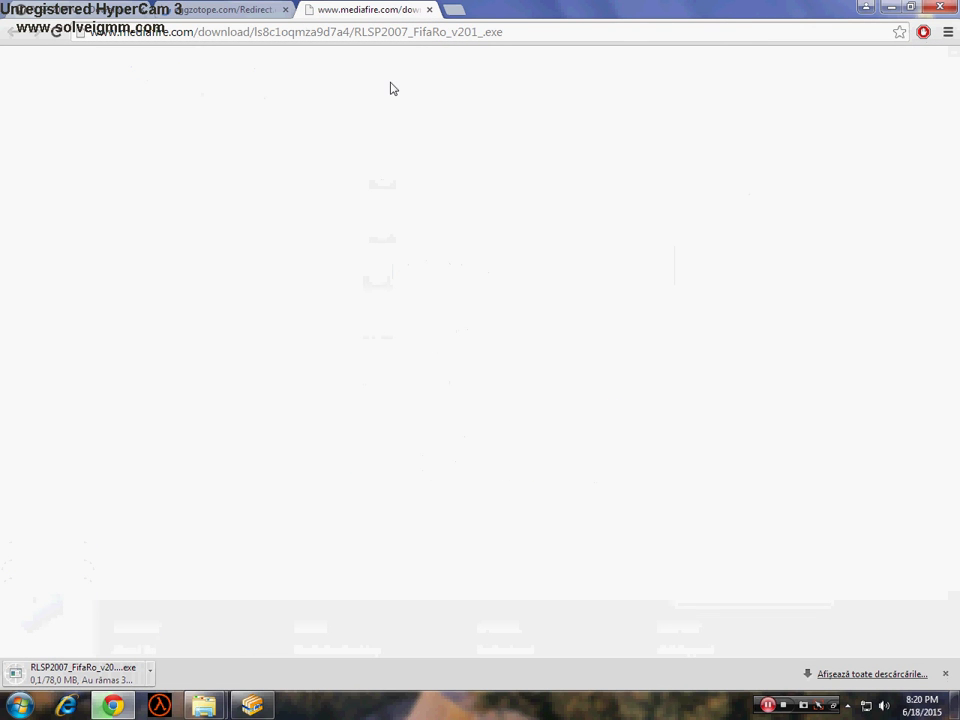
- Close the extra MediaFire page and the unavailable Filebox page from Link download 1
left_click(431, 10)
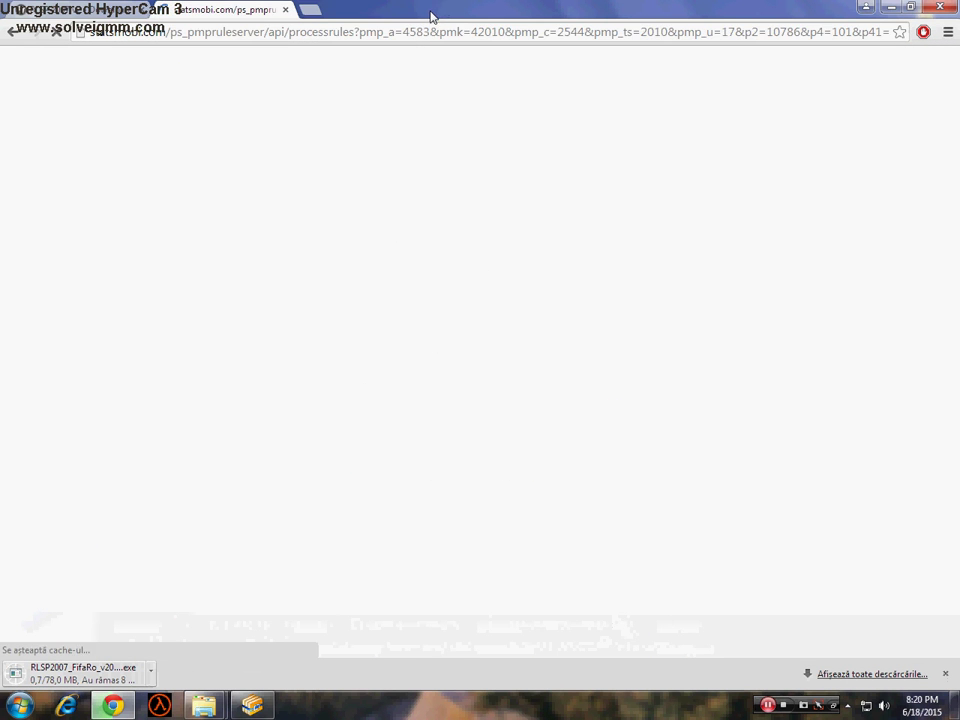
key("BackSpace")
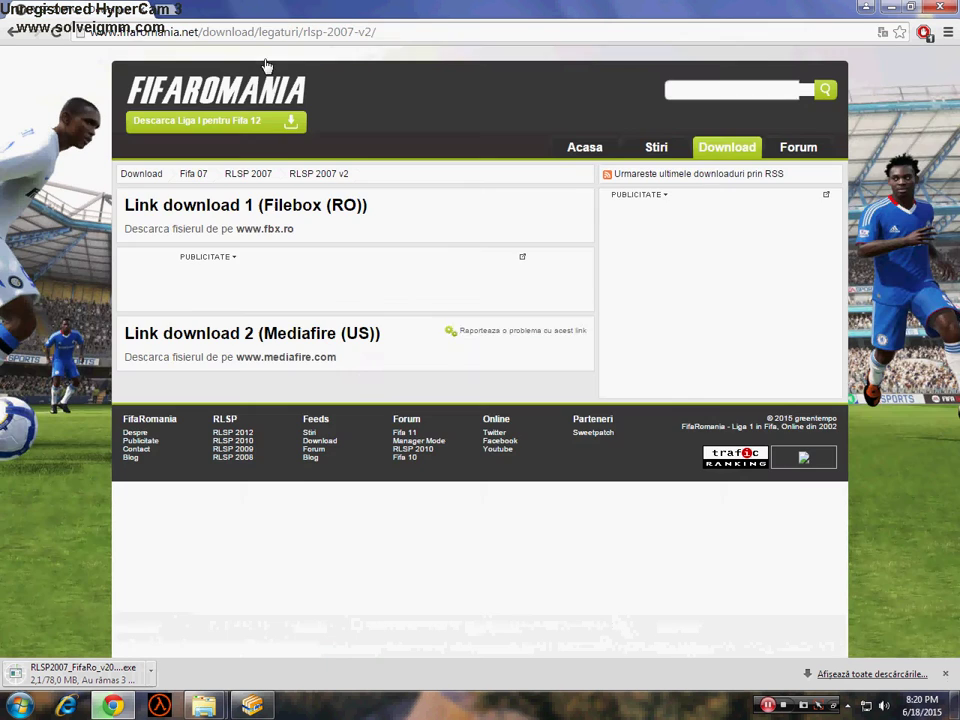
left_click(252, 212)
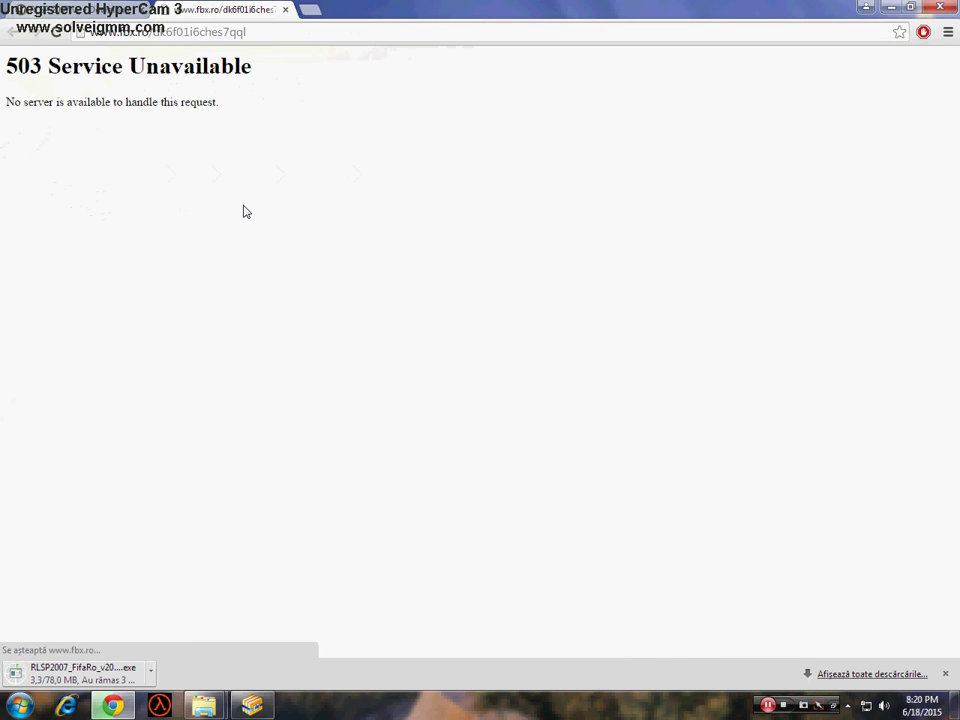
left_click(286, 10)
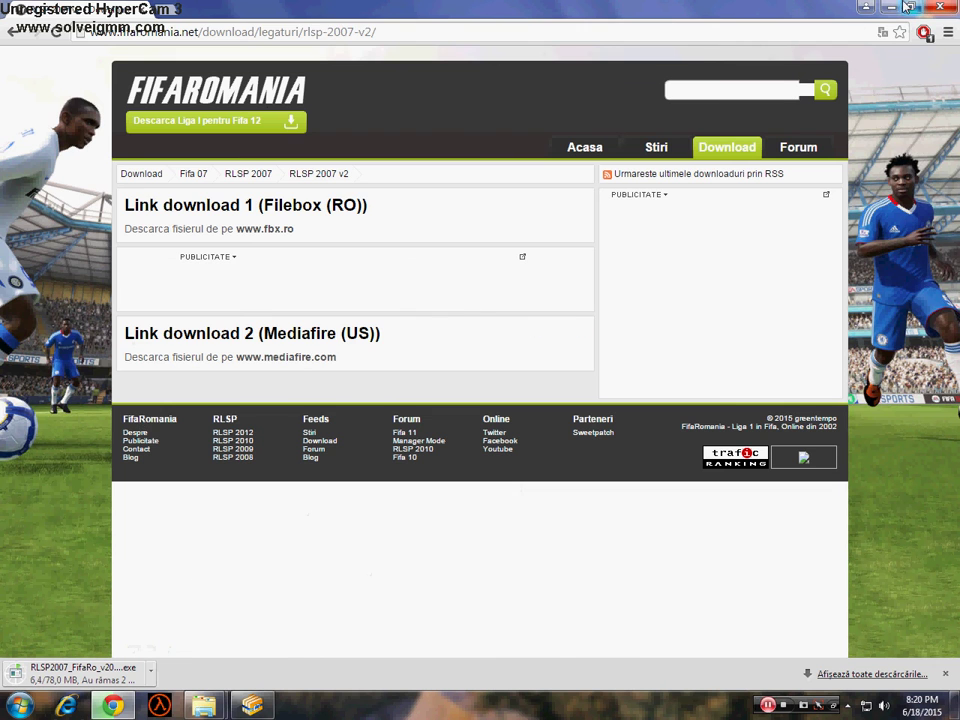
- Open Local Disk (D:) from the desktop and scroll to FIFA07.ISO
left_click(866, 6)
double_click(926, 281)
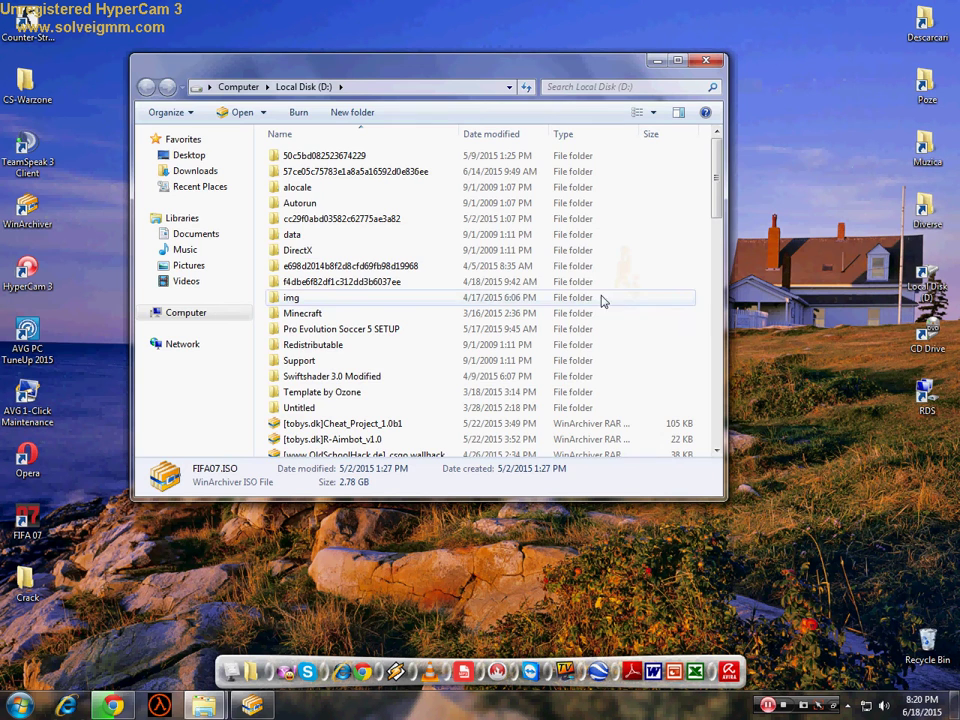
scroll(437, 321, "down", 4)
scroll(326, 371, "down", 2)
scroll(326, 371, "down", 3)
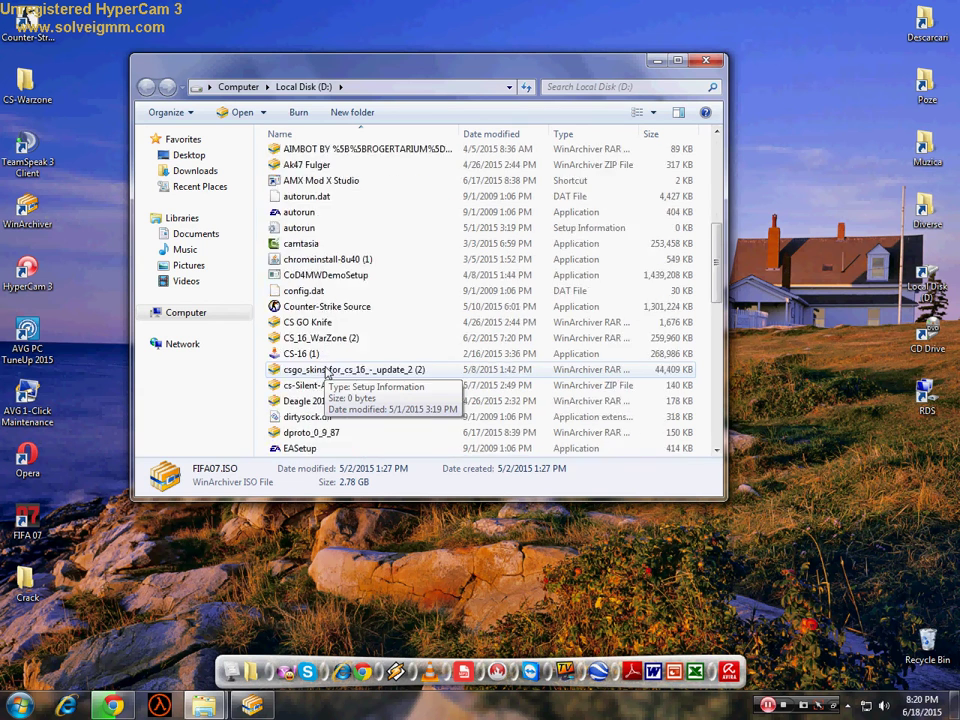